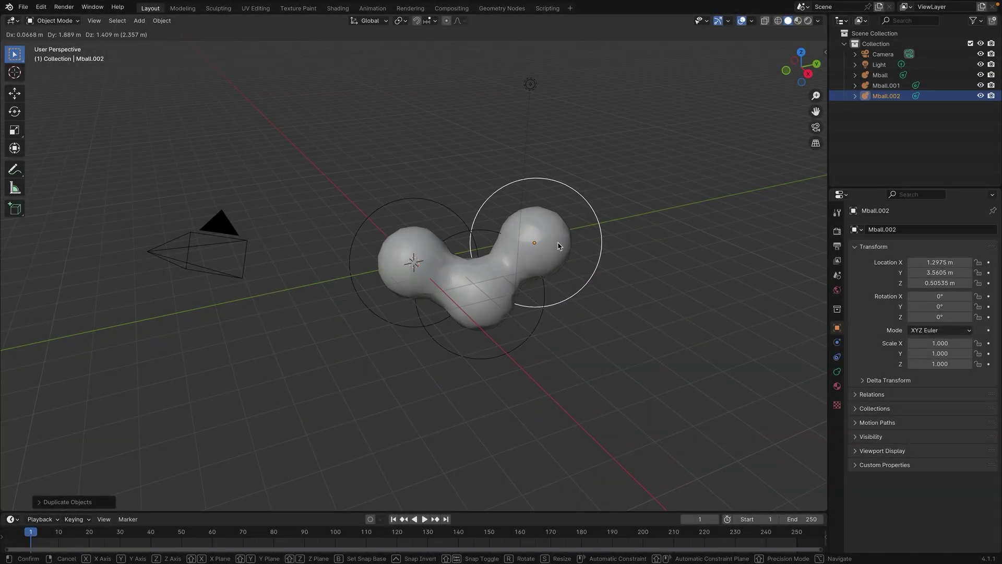
Place the moved blob up-right, add two more duplicated blobs stepping up the chain, then orbit the view
{"action": "left_click", "coordinate": [558, 243]}
{"action": "key", "text": "shift+d"}
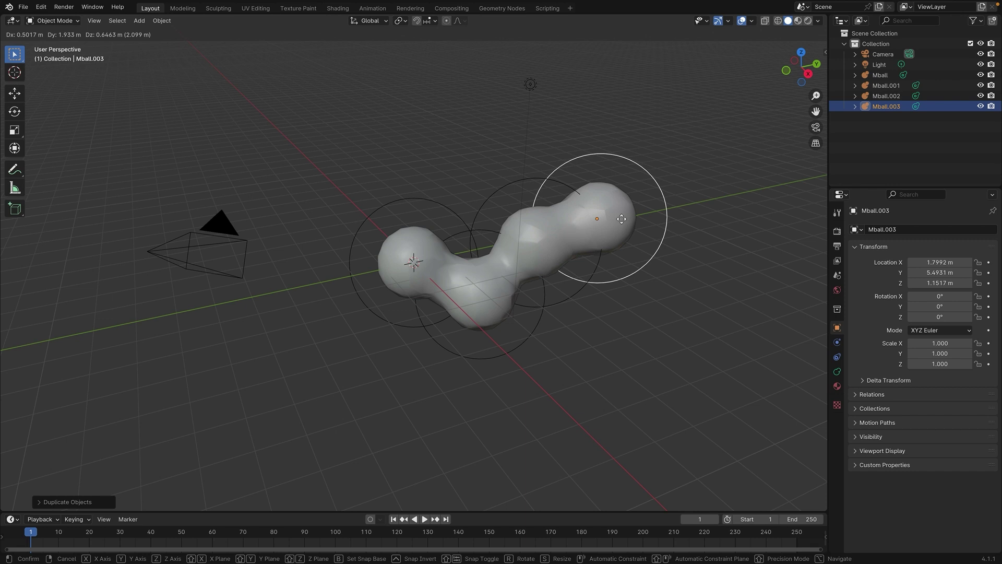
{"action": "left_click", "coordinate": [635, 219]}
{"action": "key", "text": "shift+d"}
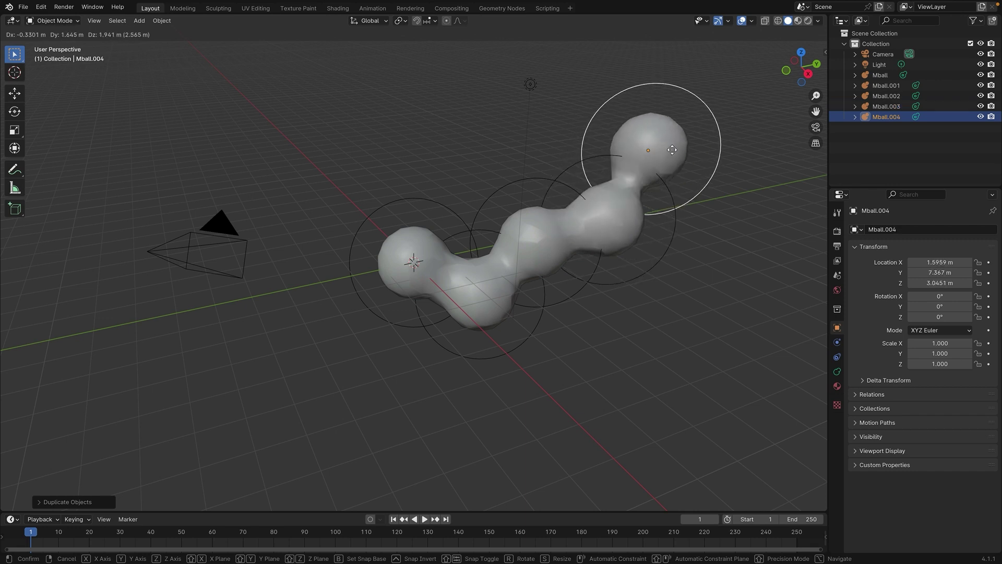
{"action": "left_click", "coordinate": [657, 151]}
{"action": "left_click_drag", "start_coordinate": [629, 359], "coordinate": [656, 319]}
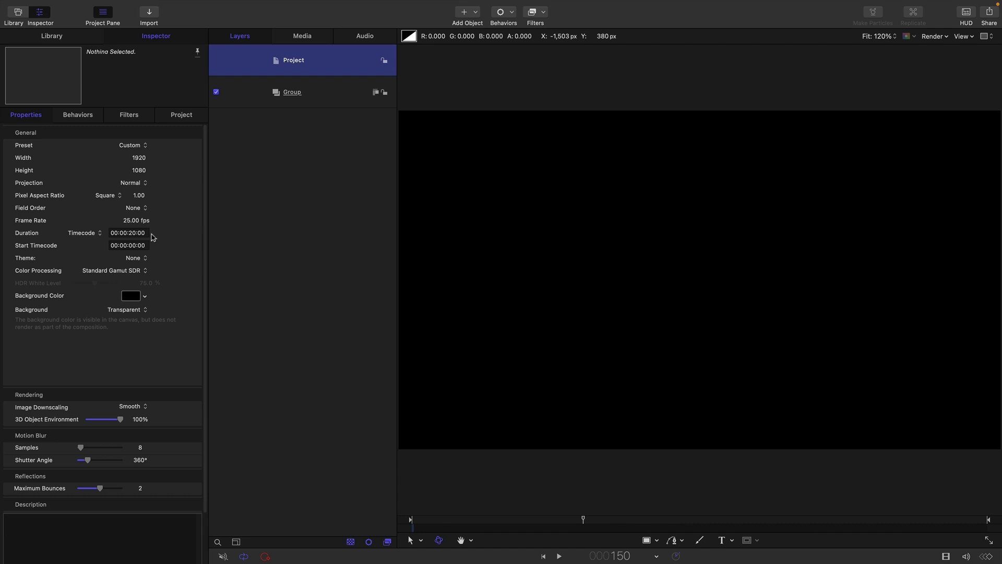
Add the Sphere 3D object from the Library's 3D Shapes into Group
{"action": "left_click", "coordinate": [145, 233]}
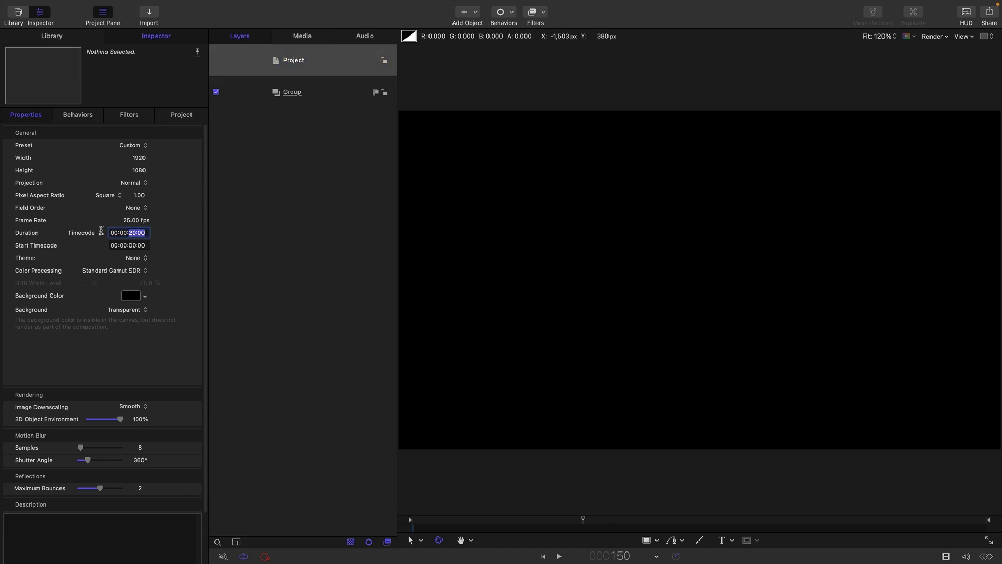
{"action": "left_click", "coordinate": [330, 100]}
{"action": "left_click", "coordinate": [52, 36]}
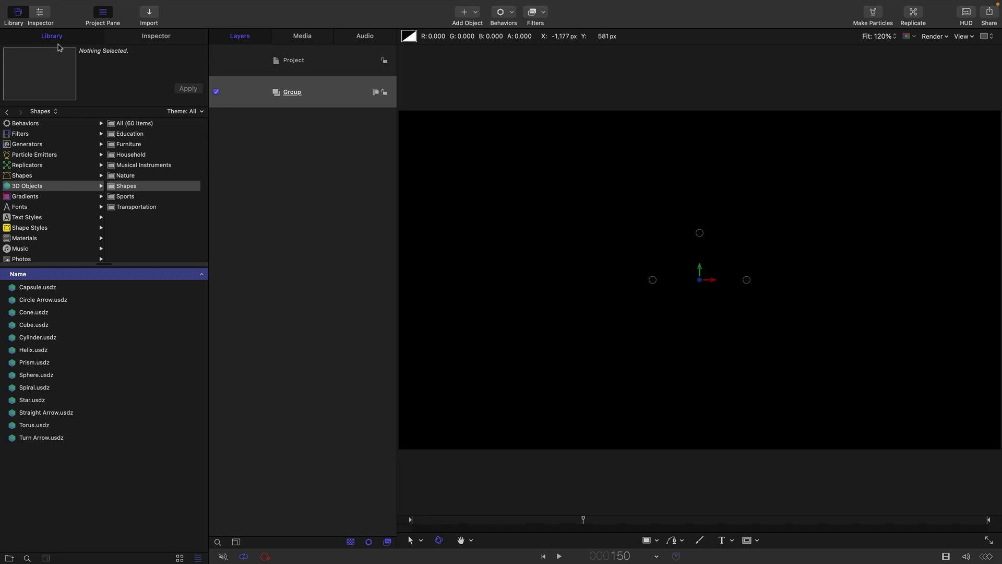
{"action": "left_click", "coordinate": [22, 175]}
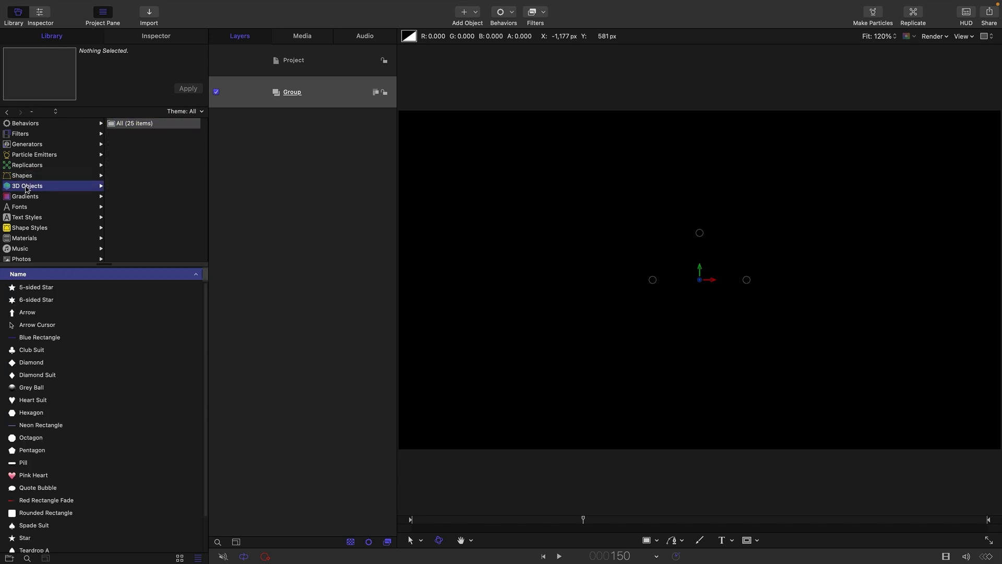
{"action": "left_click", "coordinate": [27, 186]}
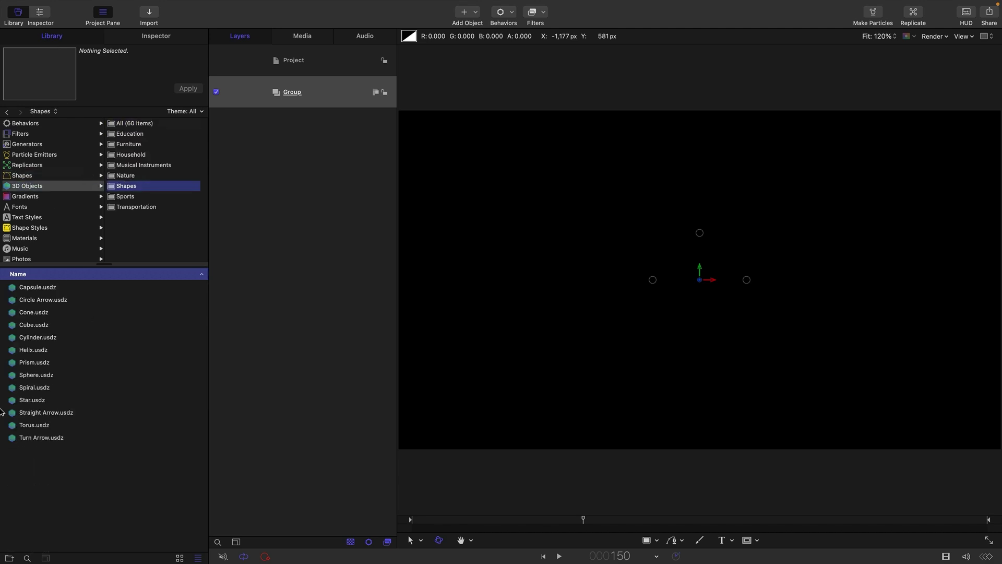
{"action": "left_click_drag", "start_coordinate": [19, 374], "coordinate": [334, 94]}
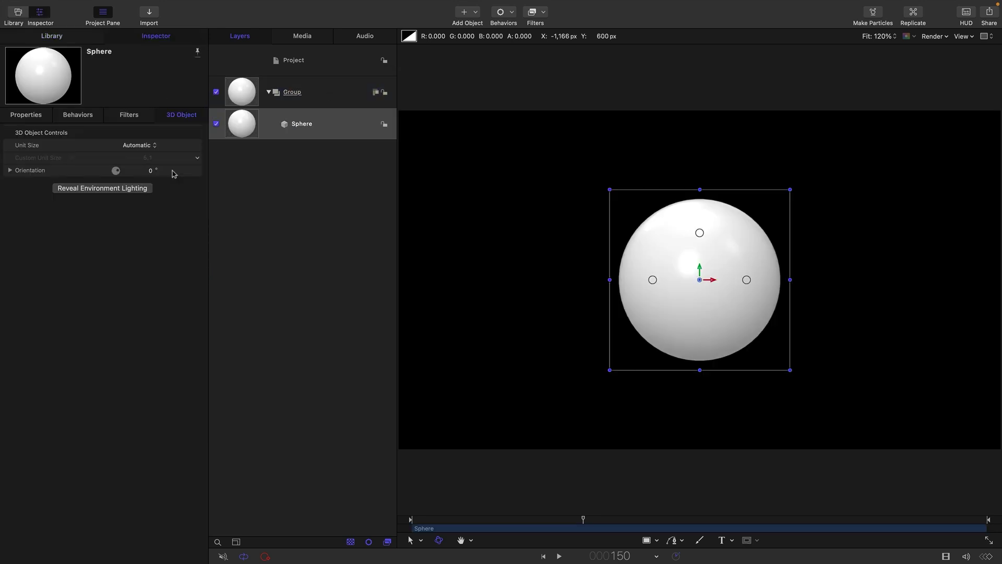
Set the sphere's Unit Size to Custom with a value of 2.0
{"action": "left_click", "coordinate": [152, 146]}
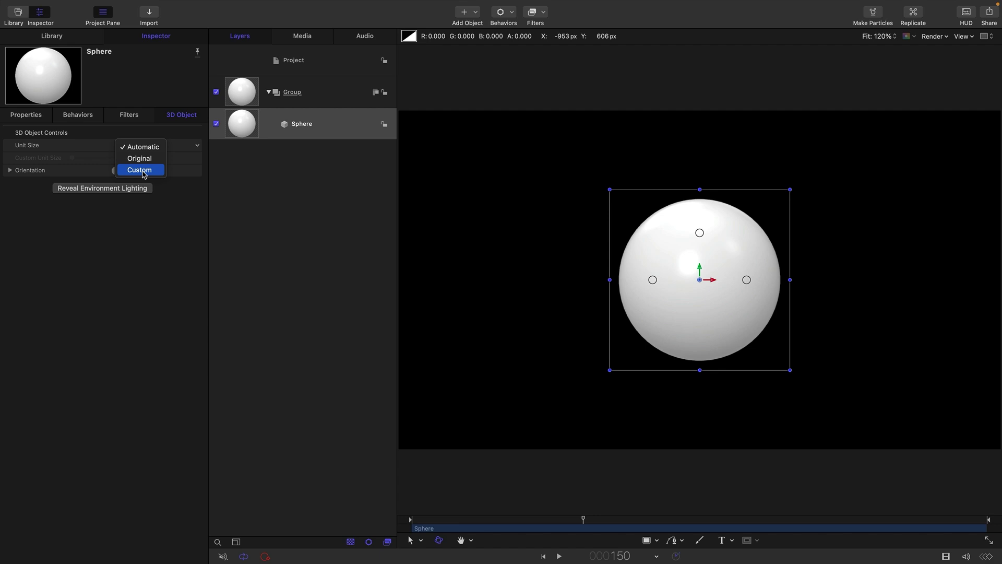
{"action": "left_click", "coordinate": [145, 170]}
{"action": "left_click", "coordinate": [146, 157]}
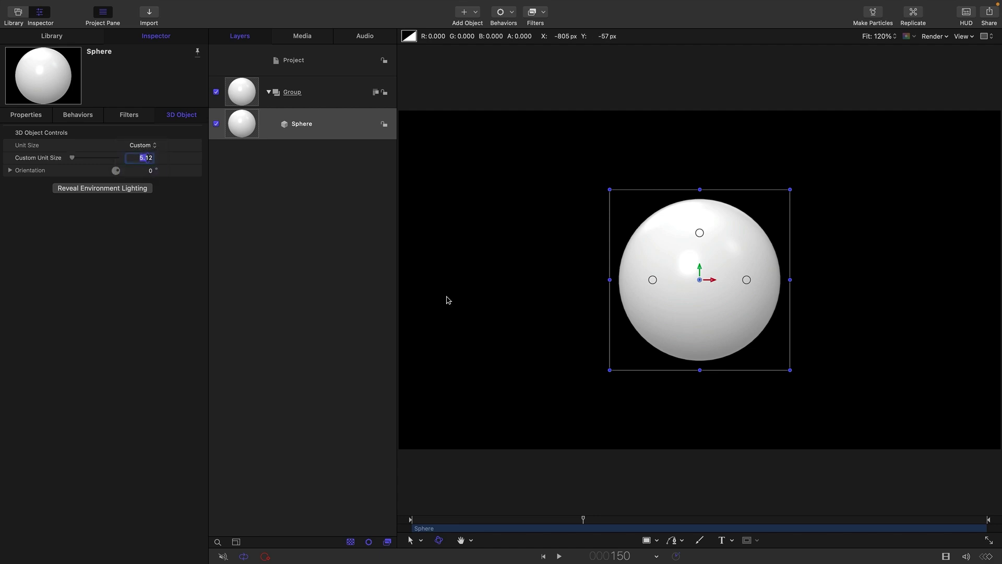
{"action": "type", "text": "2"}
{"action": "key", "text": "Return"}
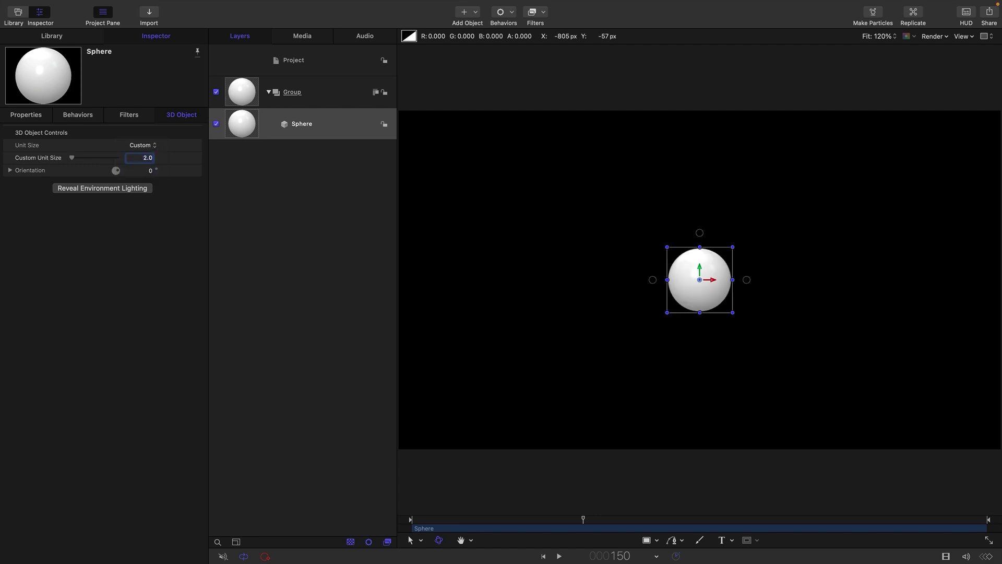
Make particles from the sphere with a Circle shape and Random Fill arrangement
{"action": "left_click", "coordinate": [242, 129]}
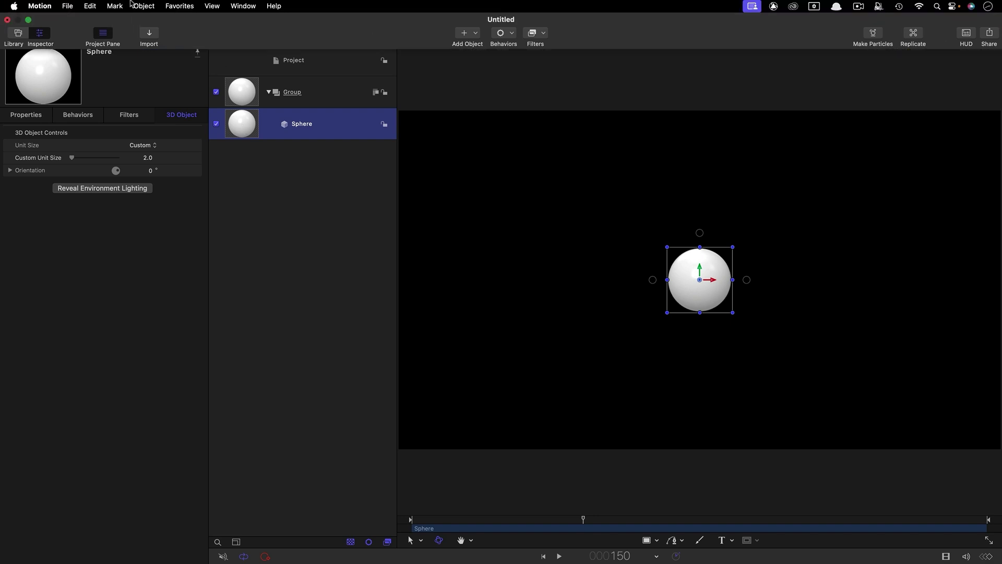
{"action": "left_click", "coordinate": [144, 6]}
{"action": "left_click", "coordinate": [157, 377]}
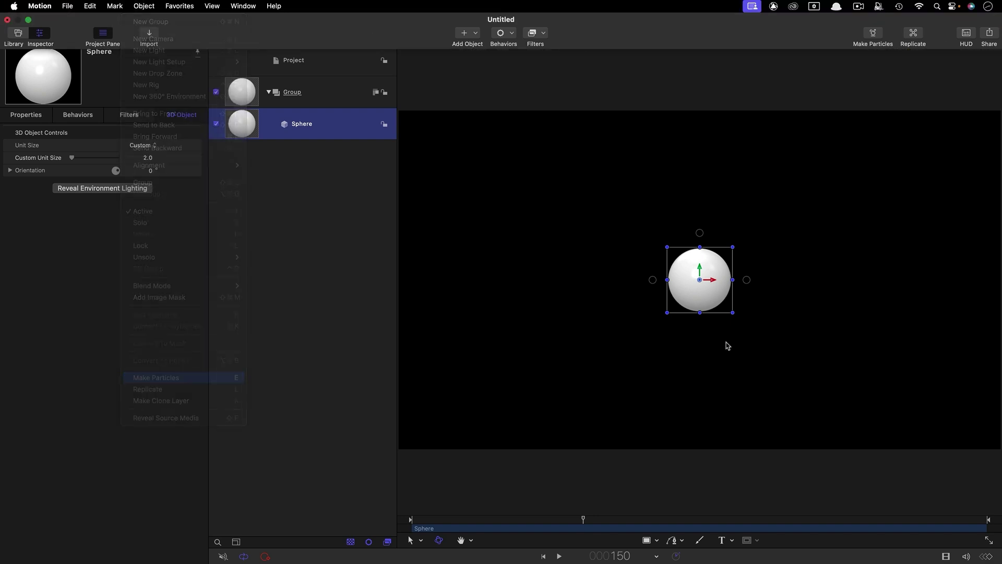
{"action": "left_click", "coordinate": [146, 146]}
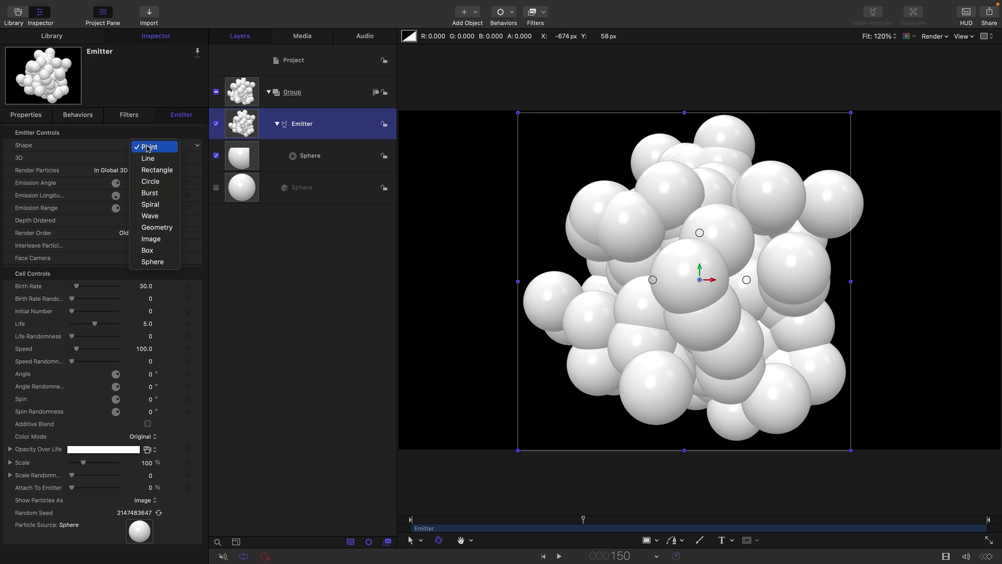
{"action": "left_click", "coordinate": [157, 182]}
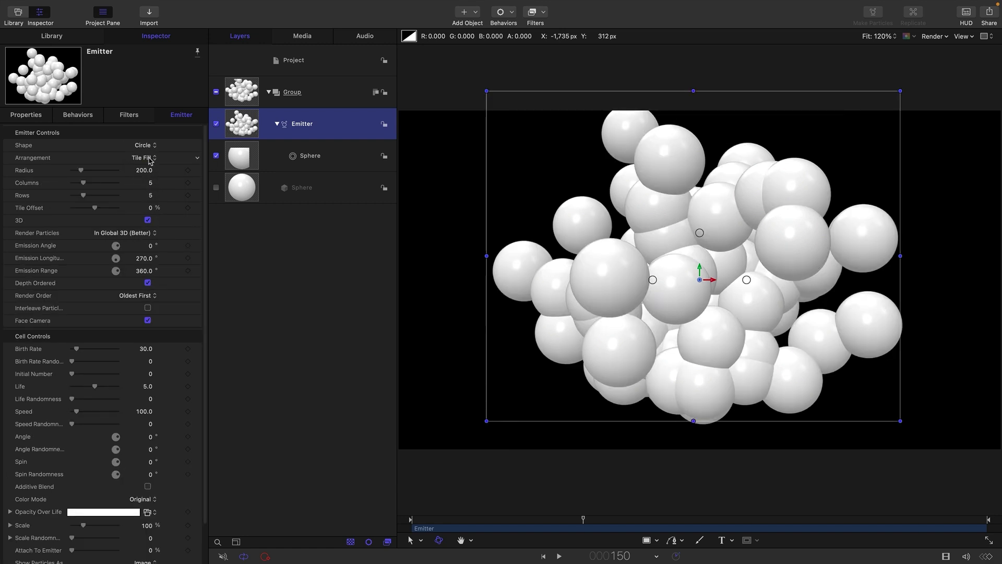
{"action": "left_click", "coordinate": [146, 157]}
{"action": "left_click", "coordinate": [153, 171]}
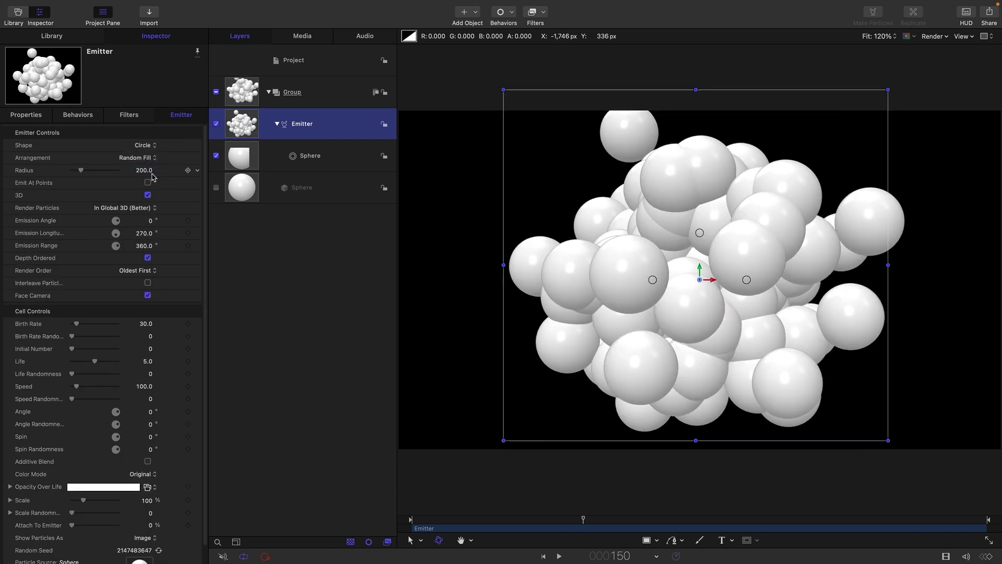
Set the emitter radius to 100 and the birth rate to 5
{"action": "left_click", "coordinate": [146, 171]}
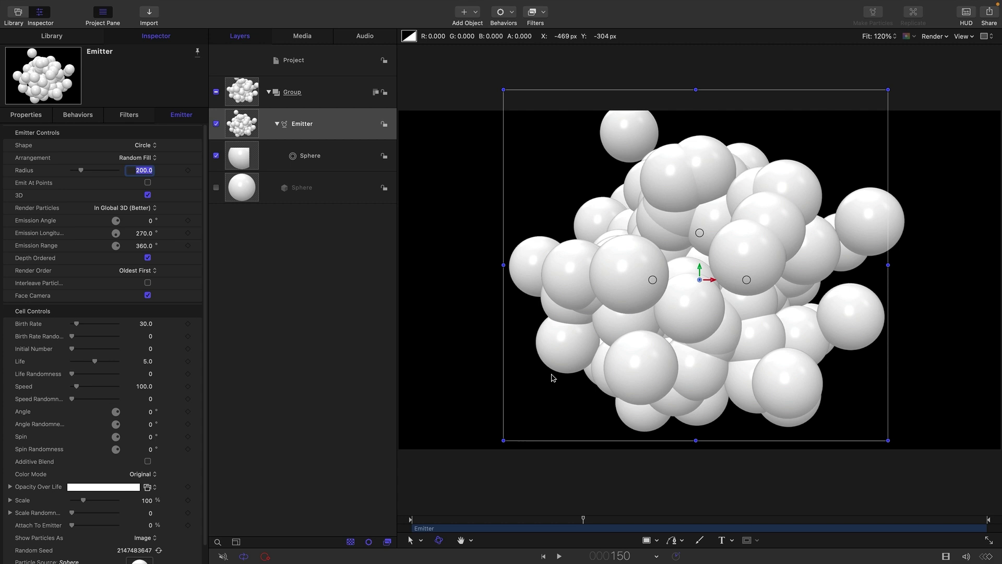
{"action": "type", "text": "100"}
{"action": "key", "text": "Return"}
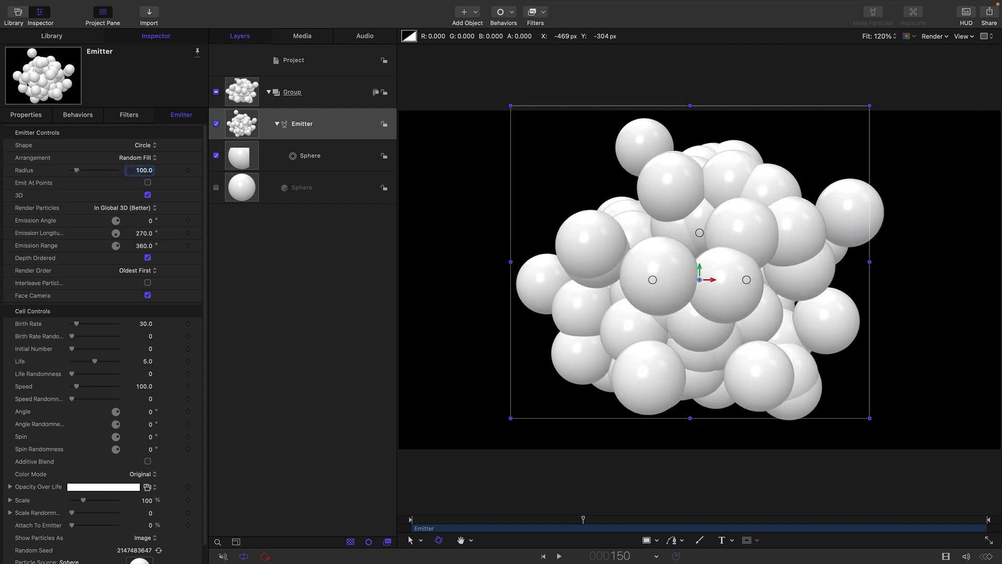
{"action": "left_click", "coordinate": [146, 323]}
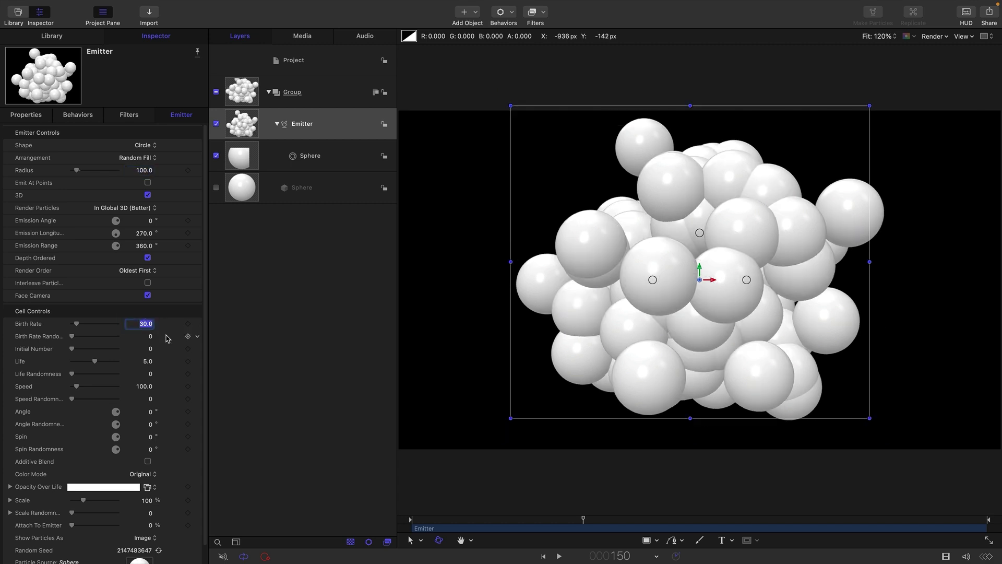
{"action": "type", "text": "5"}
{"action": "key", "text": "Return"}
Set particle life to 25, speed to 60 and speed randomness to 30
{"action": "left_click", "coordinate": [148, 361]}
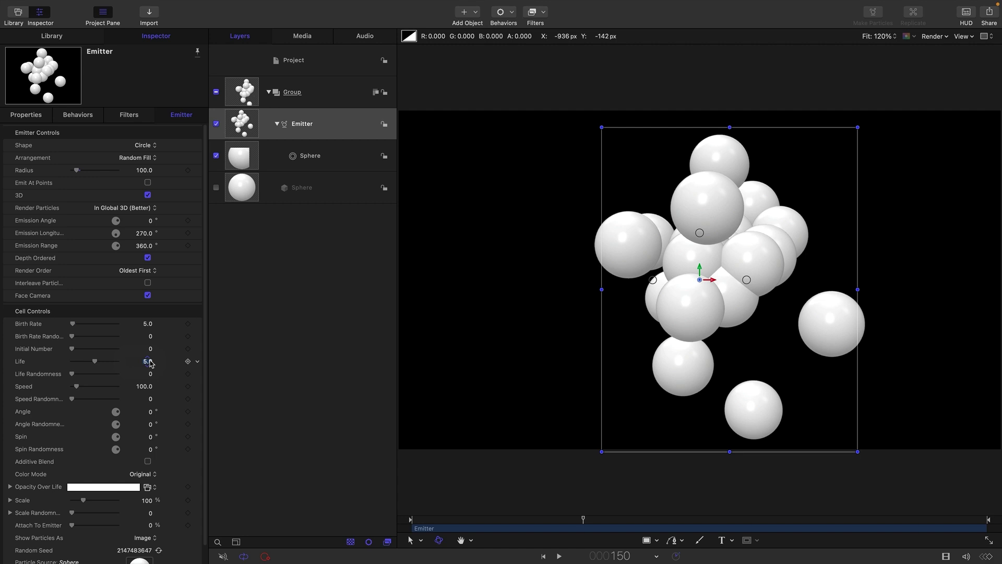
{"action": "type", "text": "25"}
{"action": "key", "text": "Return"}
{"action": "left_click", "coordinate": [144, 387]}
{"action": "type", "text": "60"}
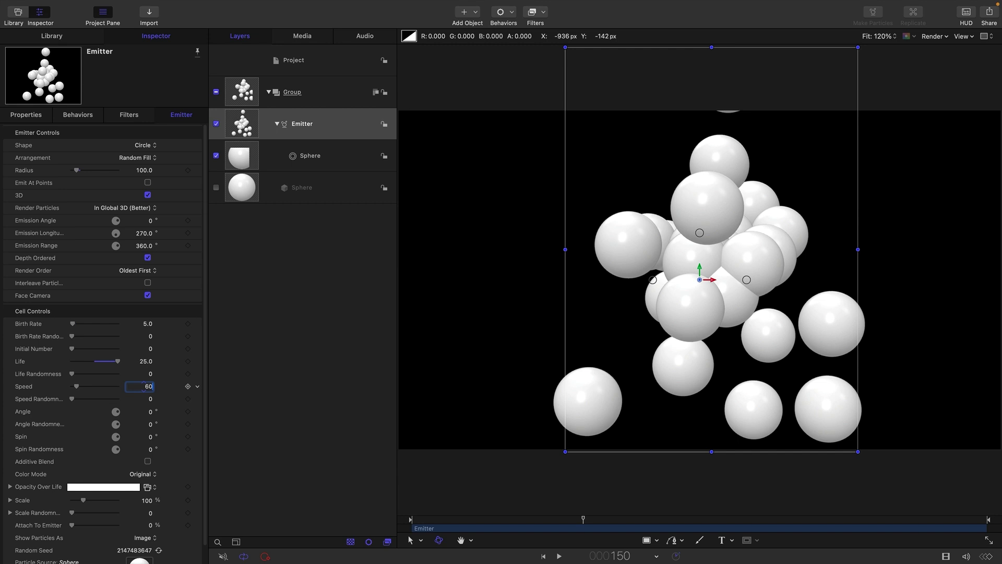
{"action": "key", "text": "Tab"}
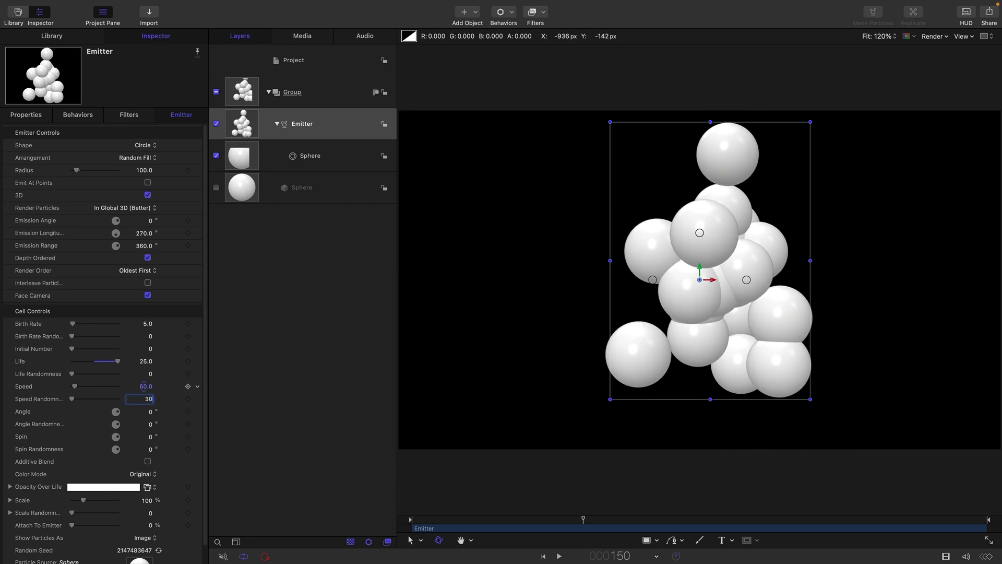
{"action": "type", "text": "30"}
{"action": "key", "text": "Return"}
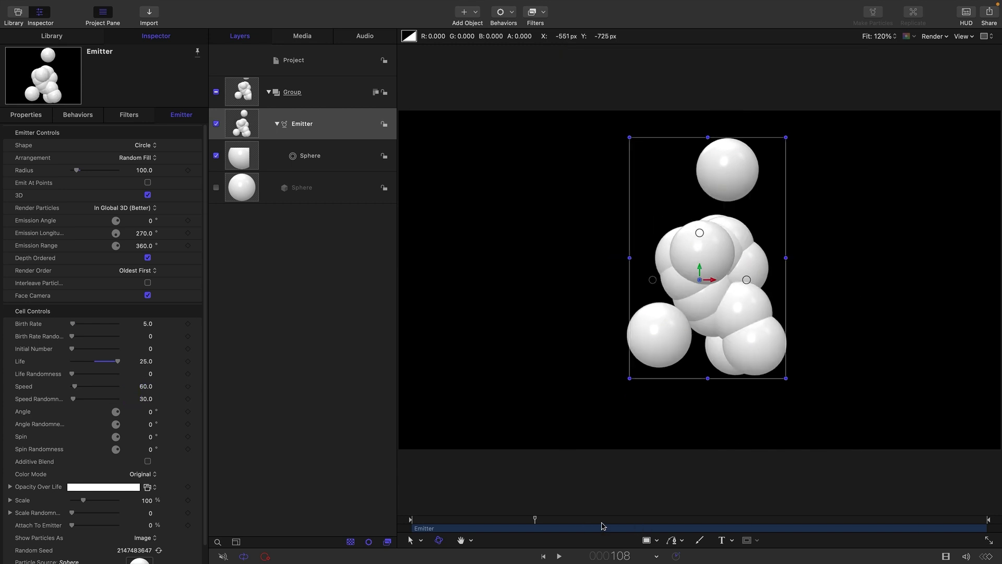
Return to the first frame and preview the particle animation
{"action": "key", "text": "Home"}
{"action": "left_click_drag", "start_coordinate": [415, 485], "coordinate": [378, 510]}
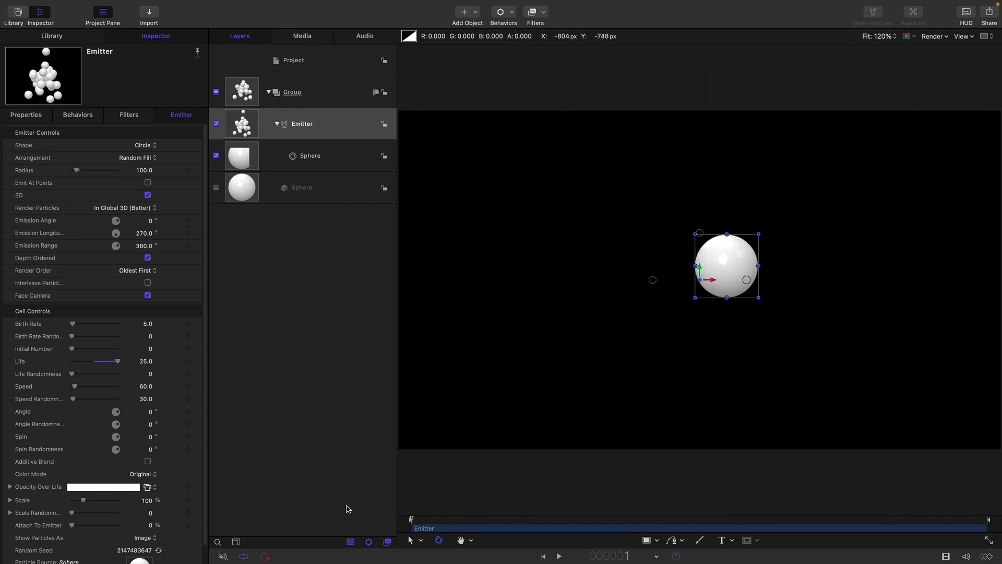
{"action": "key", "text": "space"}
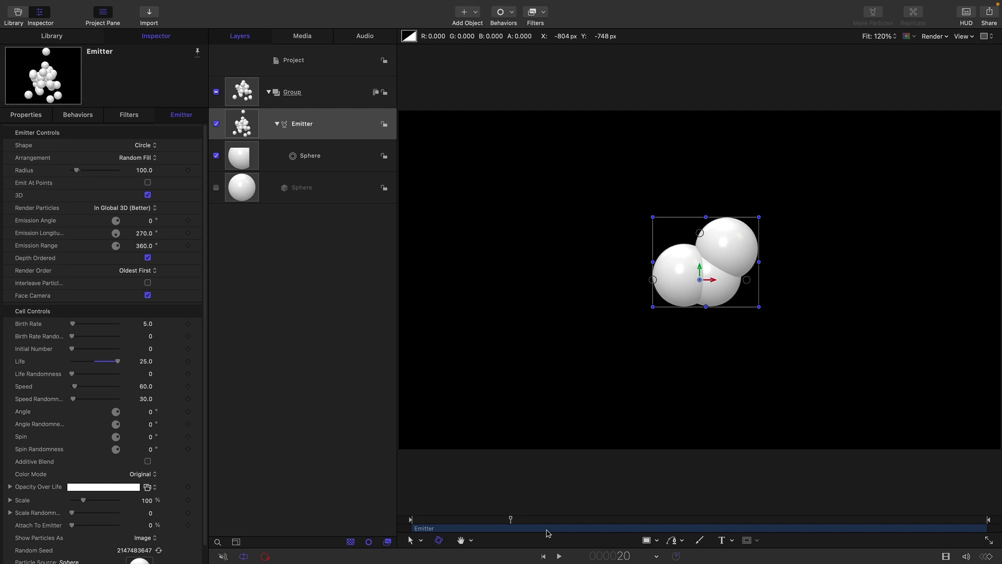
{"action": "key", "text": "space"}
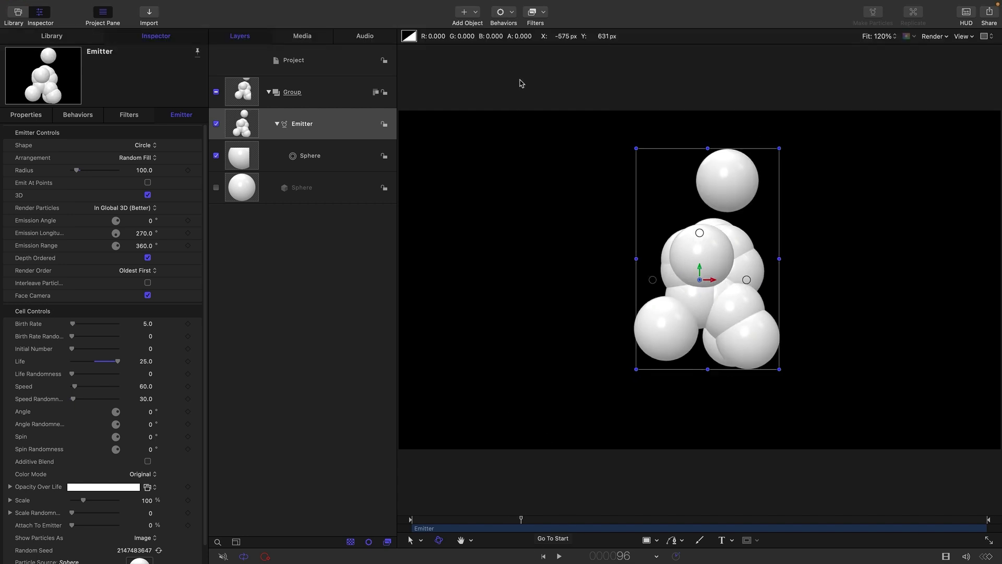
Add a Scale Over Life behavior with its Increment Type set to Custom
{"action": "left_click", "coordinate": [510, 13]}
{"action": "mouse_move", "coordinate": [522, 87]}
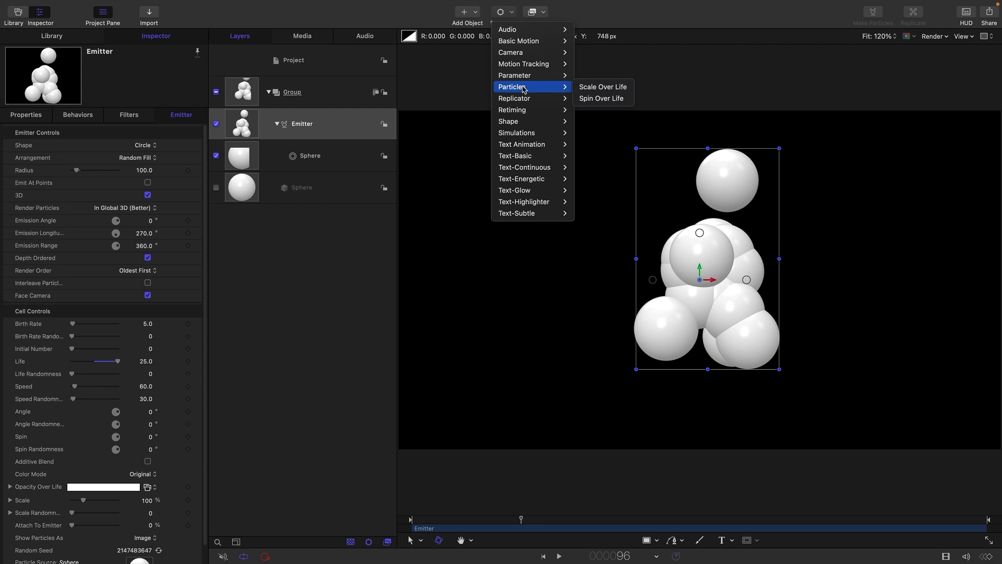
{"action": "left_click", "coordinate": [600, 88]}
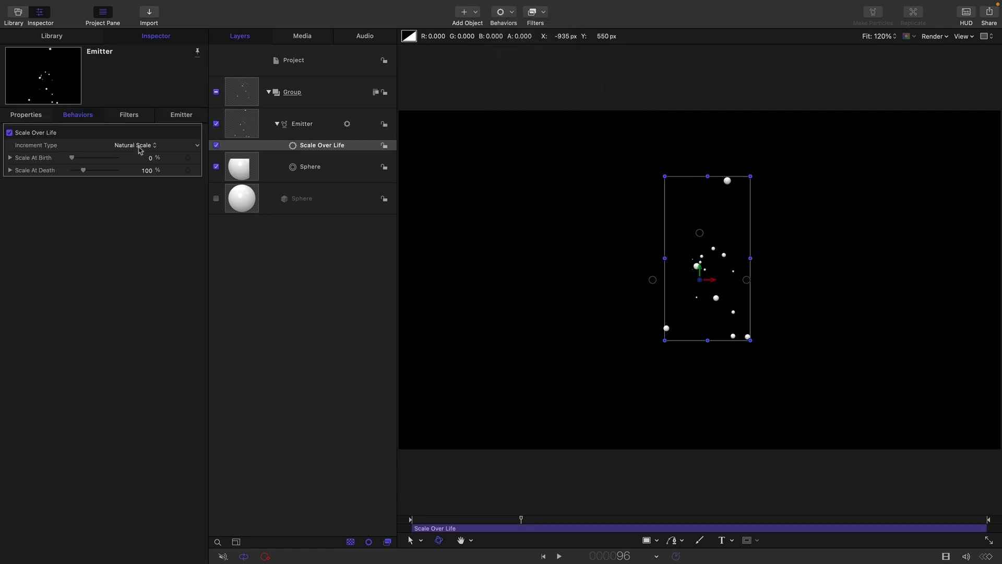
{"action": "left_click", "coordinate": [139, 147]}
{"action": "left_click", "coordinate": [133, 182]}
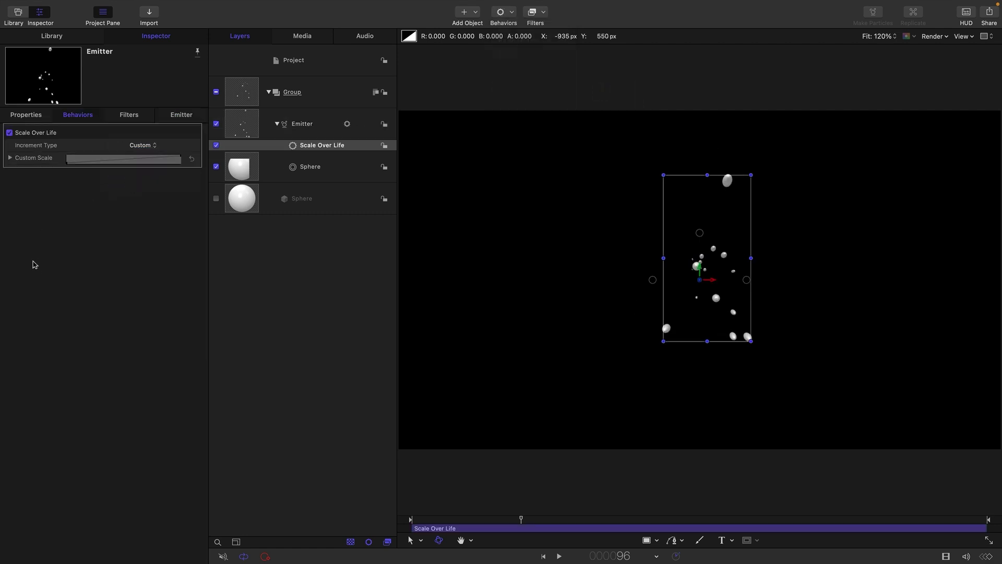
Set the custom scale curve's end keyframe to Ease In
{"action": "left_click", "coordinate": [11, 158]}
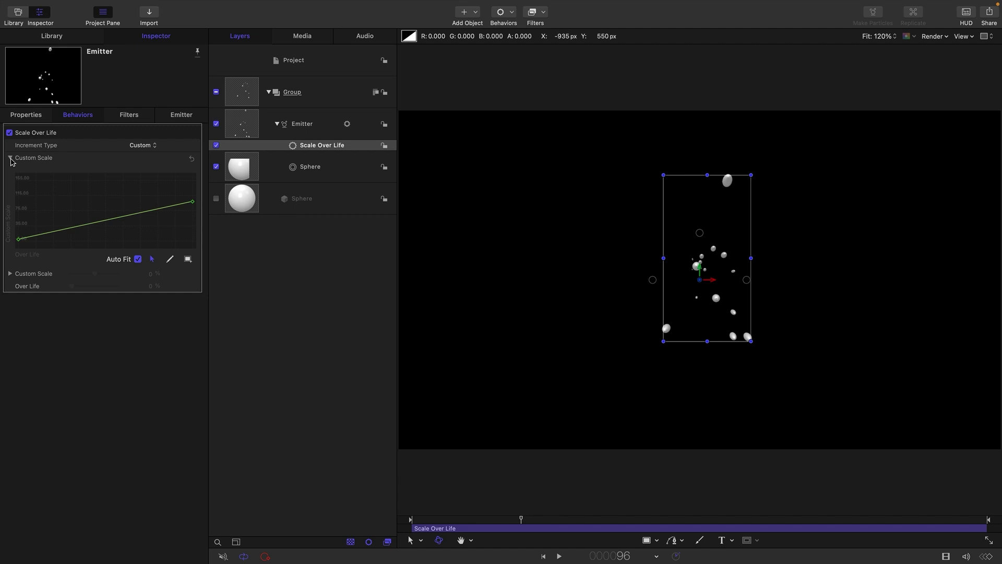
{"action": "left_click", "coordinate": [191, 202]}
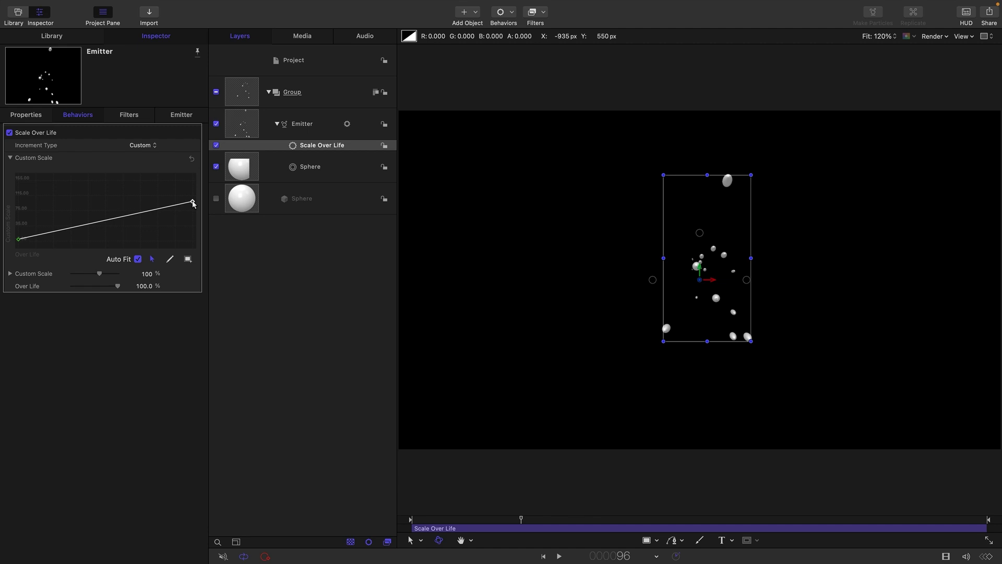
{"action": "left_click_drag", "start_coordinate": [193, 208], "coordinate": [197, 234]}
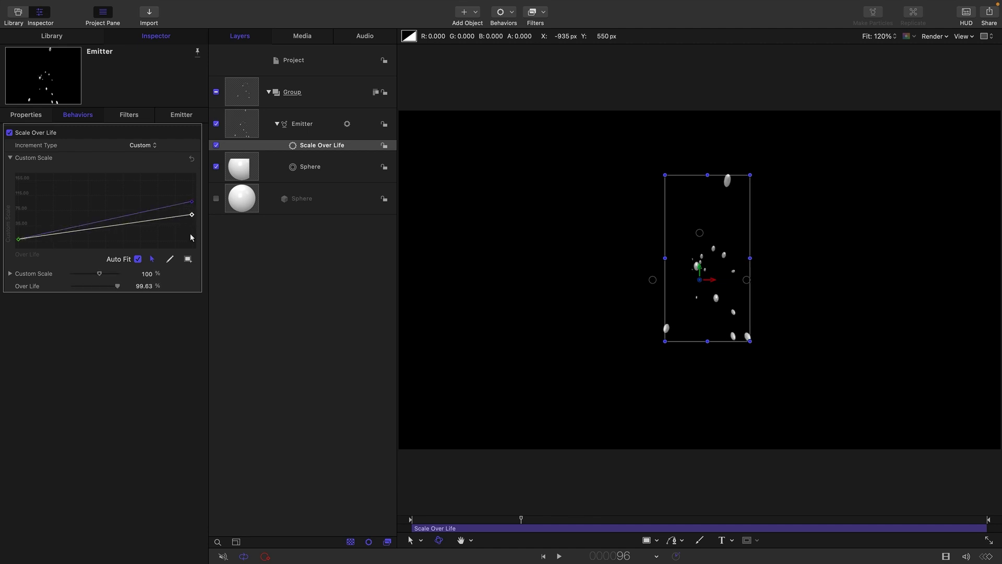
{"action": "key", "text": "super+z"}
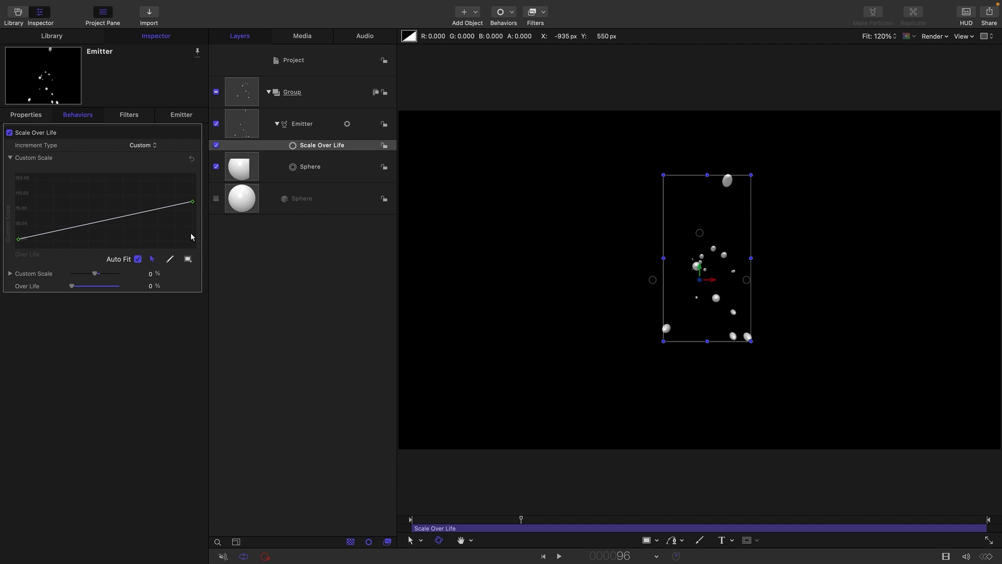
{"action": "left_click_drag", "start_coordinate": [173, 183], "coordinate": [201, 230]}
{"action": "right_click", "coordinate": [193, 202]}
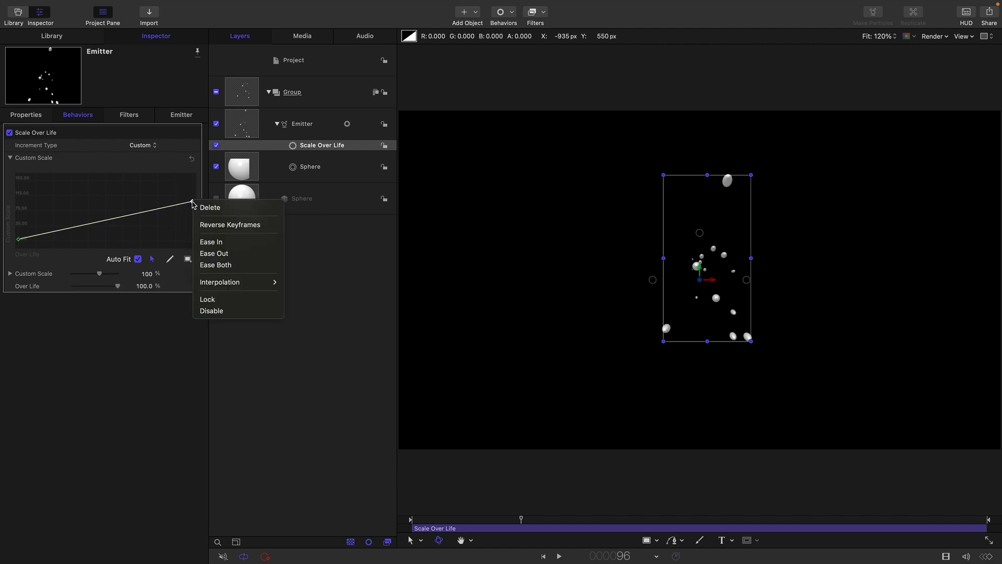
{"action": "left_click", "coordinate": [228, 243]}
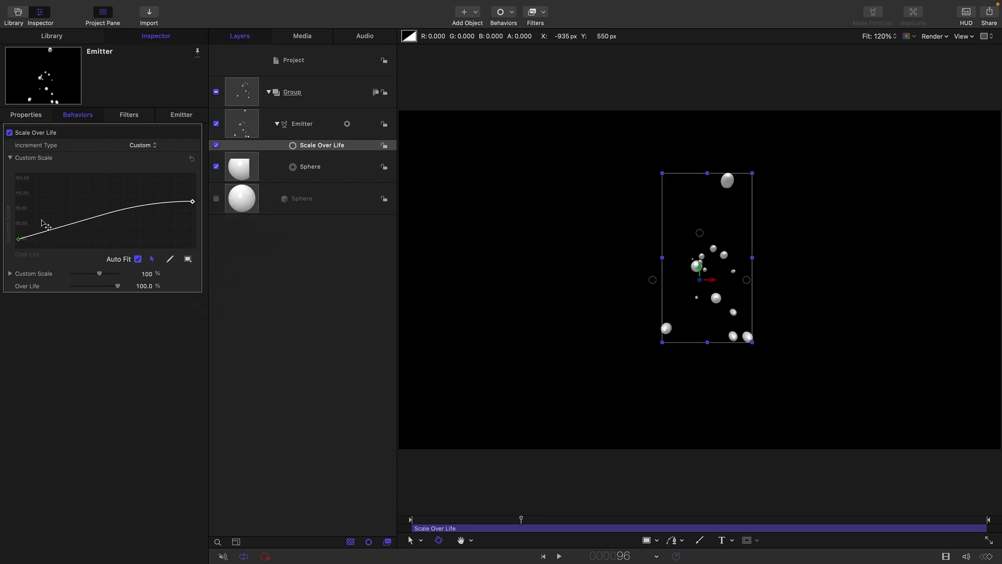
Make the start keyframe Bezier, bend the curve upward, and set the starting scale to 5%
{"action": "left_click_drag", "start_coordinate": [44, 225], "coordinate": [20, 245]}
{"action": "right_click", "coordinate": [19, 240]}
{"action": "mouse_move", "coordinate": [71, 321]}
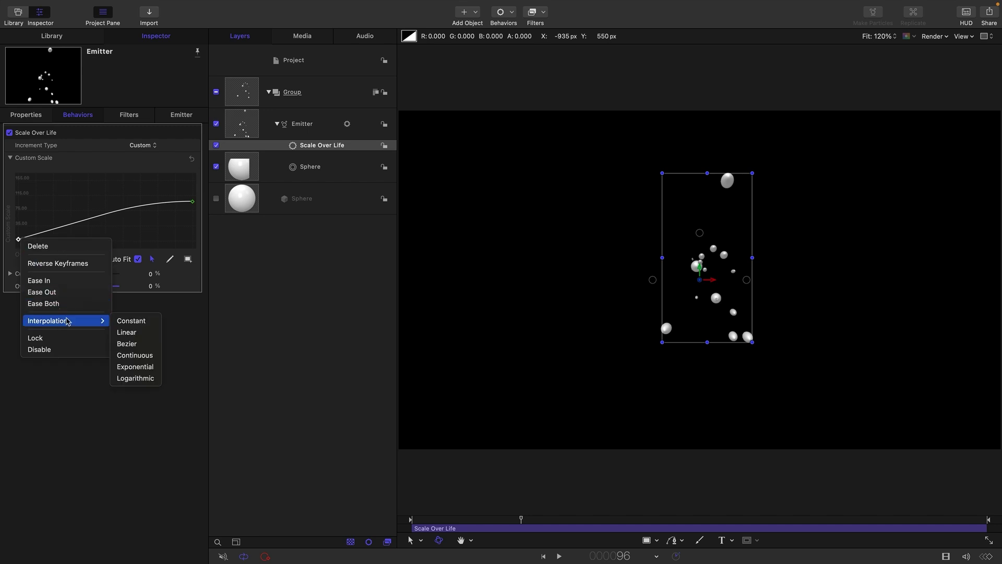
{"action": "left_click", "coordinate": [147, 345]}
{"action": "left_click_drag", "start_coordinate": [81, 247], "coordinate": [37, 216]}
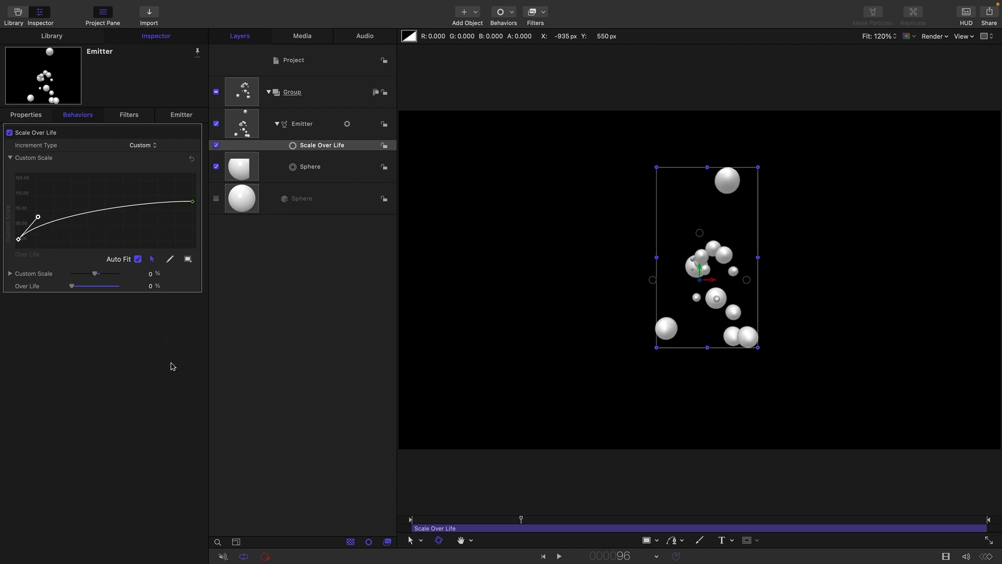
{"action": "left_click", "coordinate": [151, 275]}
{"action": "key", "text": "Return"}
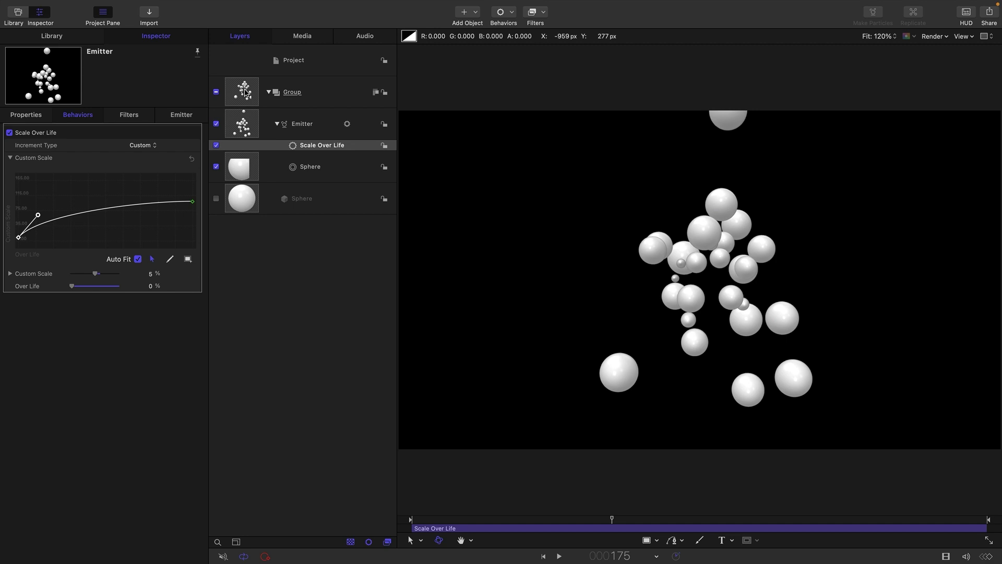
Apply Gaussian Blur and Levels filters to the particle Group
{"action": "left_click", "coordinate": [248, 93]}
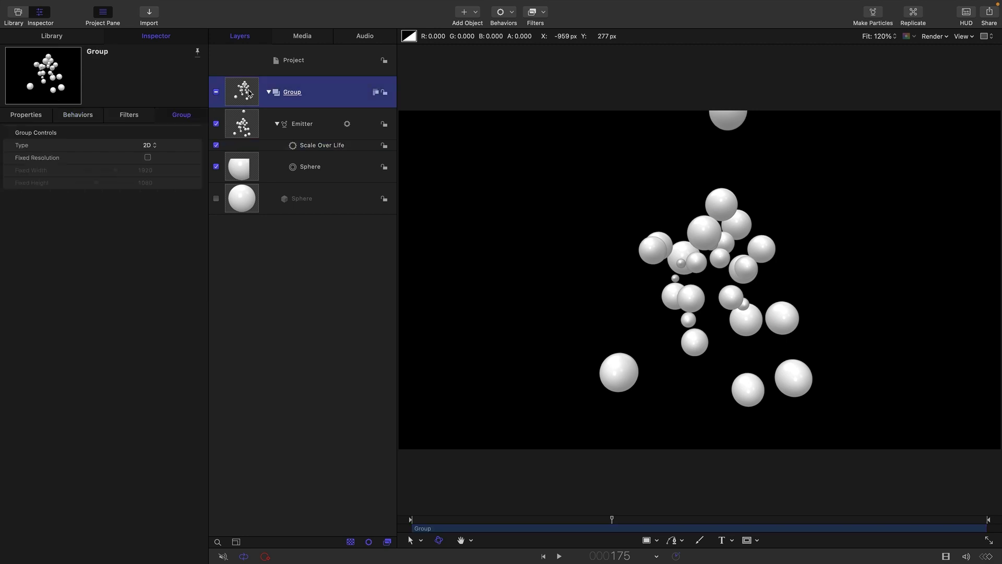
{"action": "left_click", "coordinate": [544, 12]}
{"action": "mouse_move", "coordinate": [544, 46]}
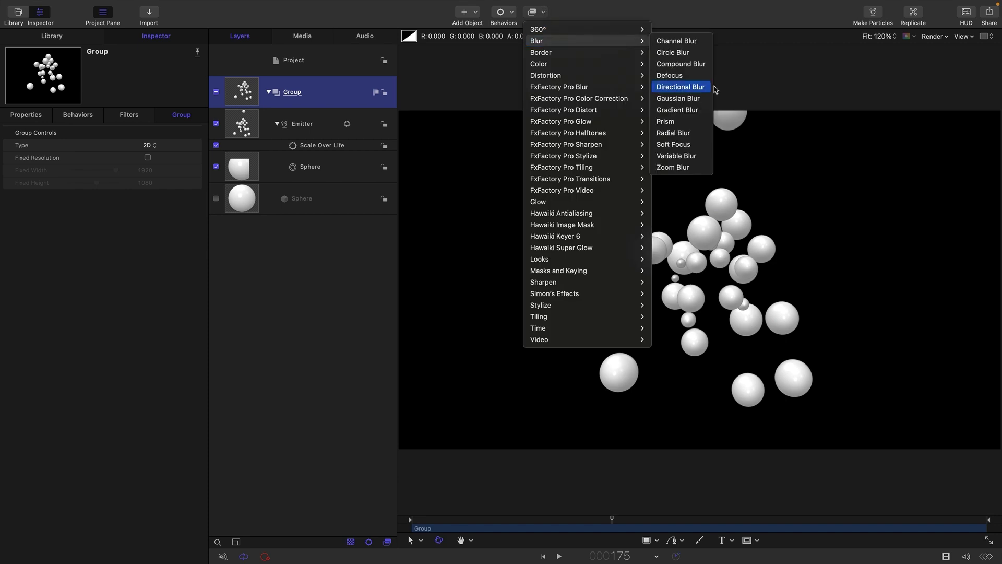
{"action": "left_click", "coordinate": [702, 102]}
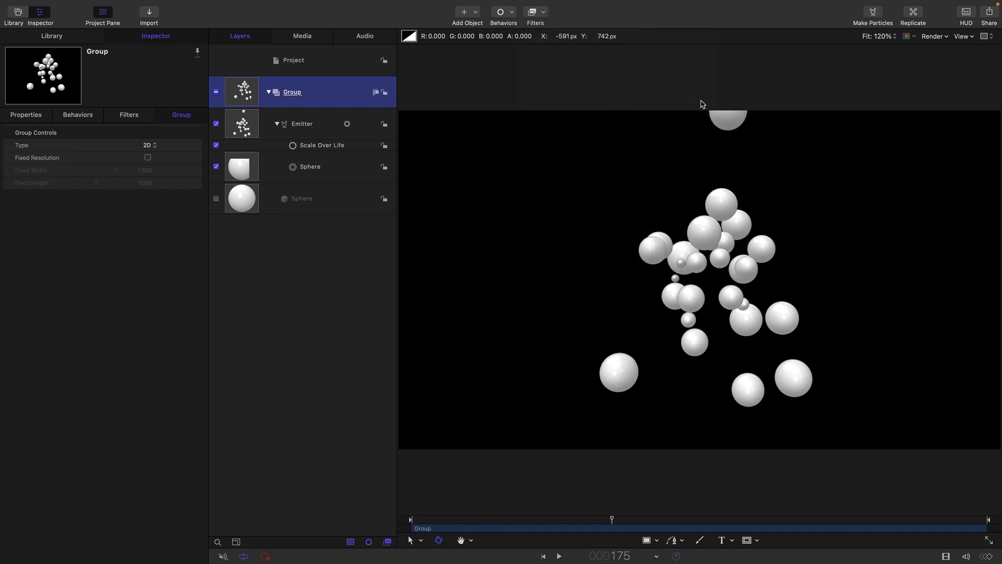
{"action": "left_click", "coordinate": [544, 14]}
{"action": "mouse_move", "coordinate": [549, 65]}
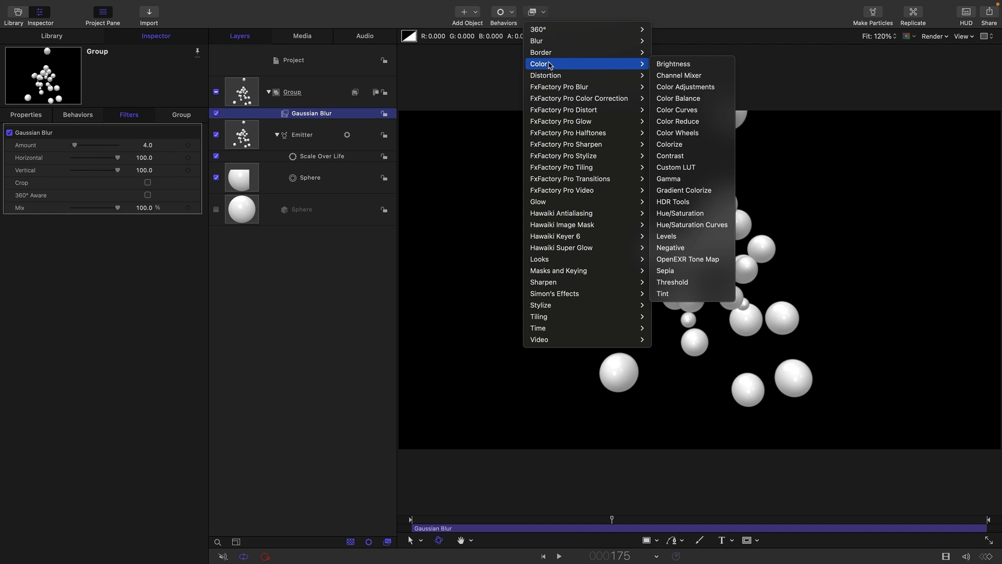
{"action": "left_click", "coordinate": [671, 236]}
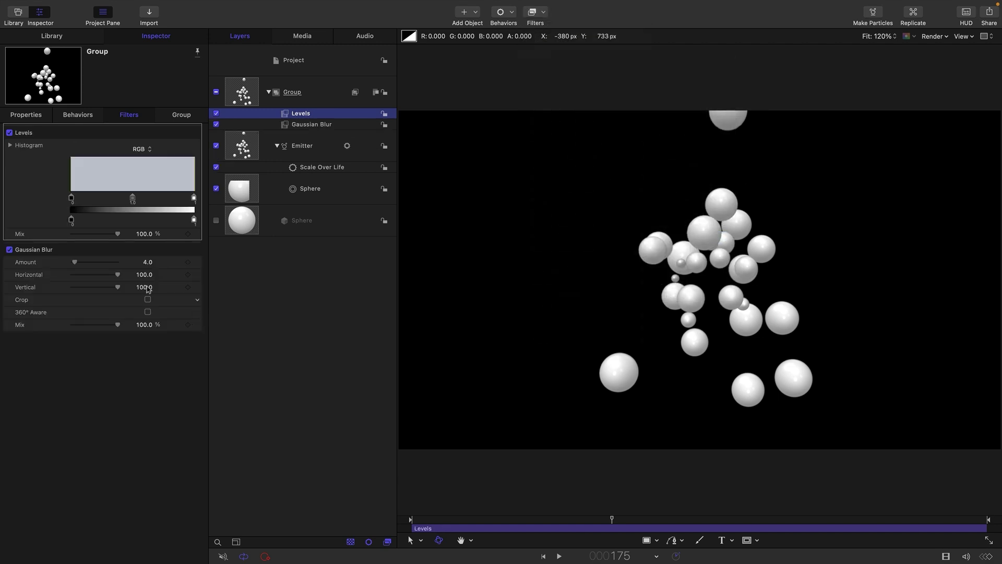
Set the Gaussian Blur Amount to 64
{"action": "left_click", "coordinate": [147, 263]}
{"action": "type", "text": "6"}
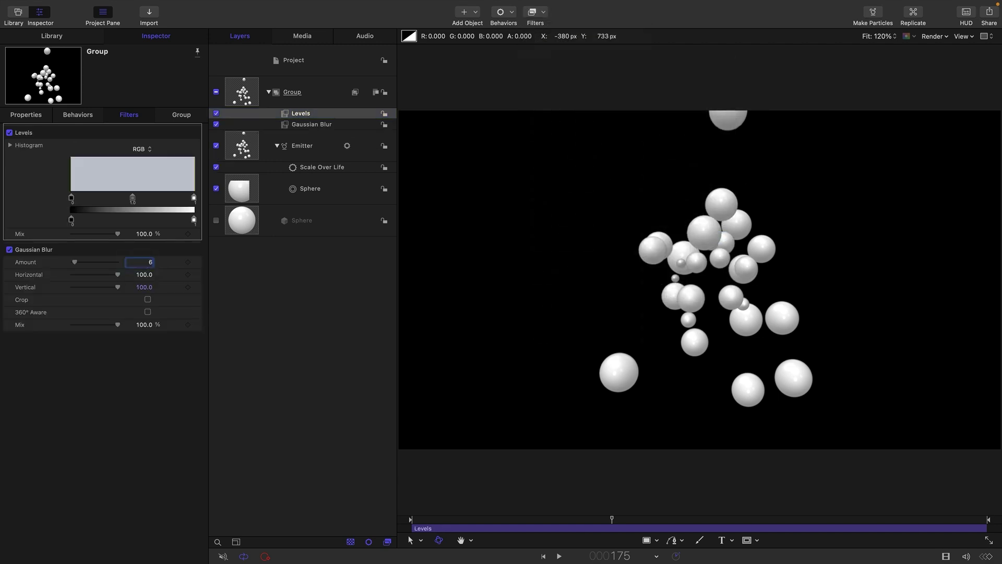
{"action": "type", "text": "4"}
{"action": "key", "text": "Return"}
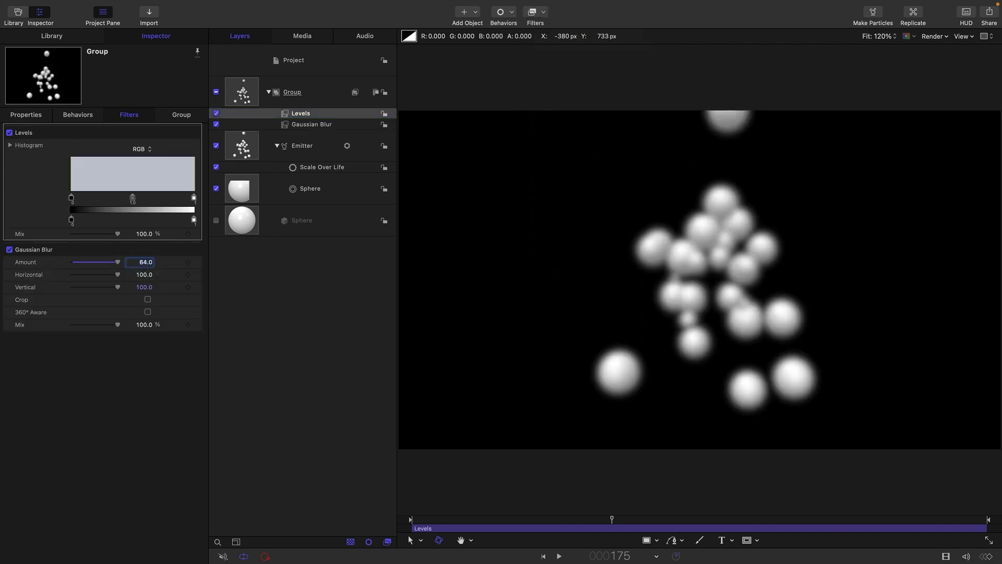
Set the Levels opacity Black In to 0.49 and White In to 0.5, then scrub to preview
{"action": "left_click", "coordinate": [11, 146]}
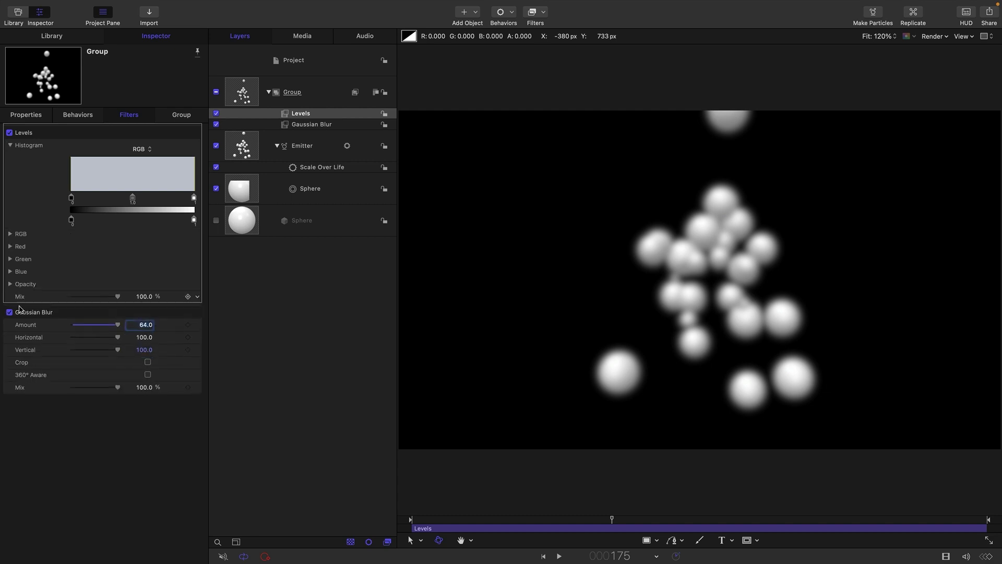
{"action": "left_click", "coordinate": [10, 285]}
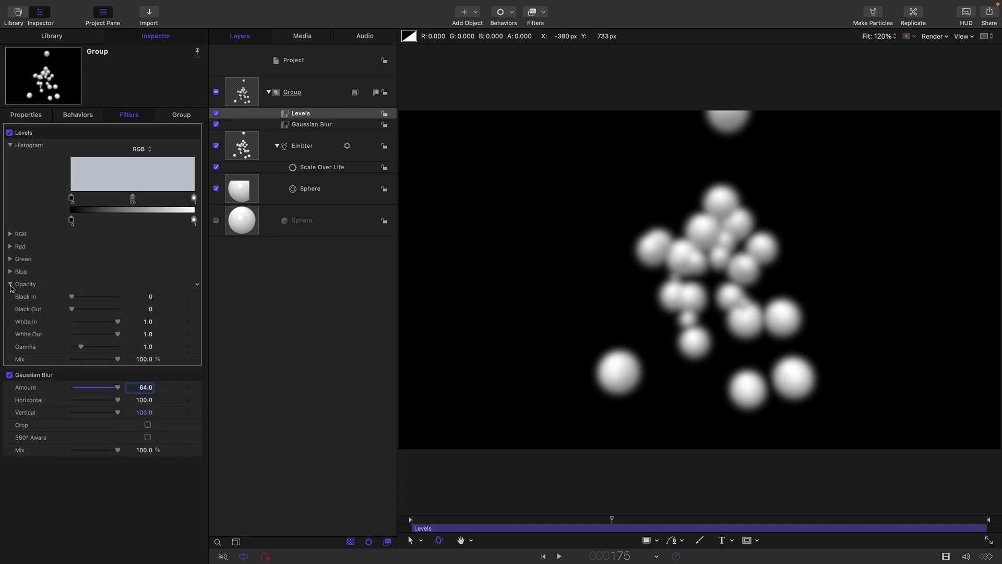
{"action": "left_click", "coordinate": [151, 296]}
{"action": "key", "text": "Tab"}
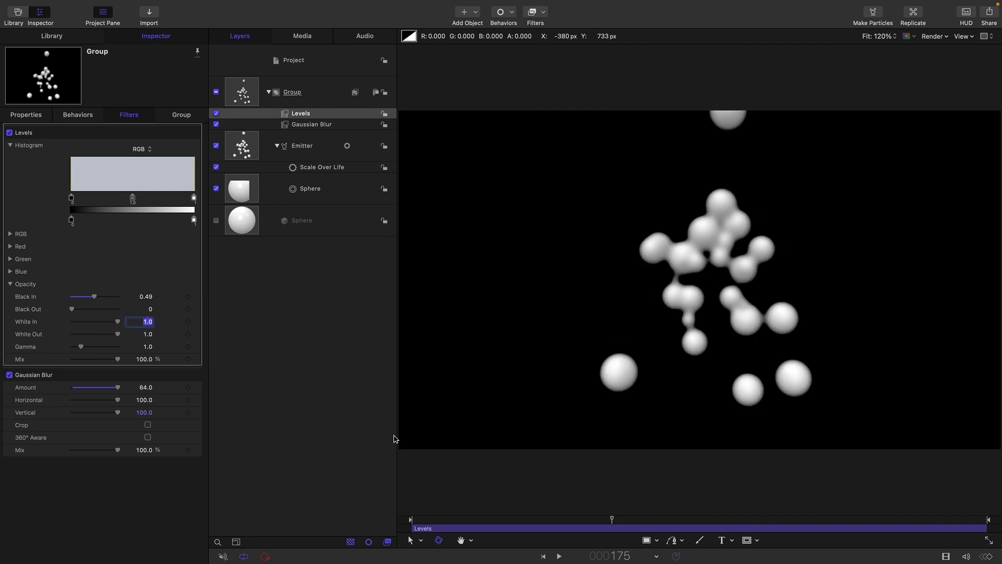
{"action": "type", "text": "0.5"}
{"action": "key", "text": "Return"}
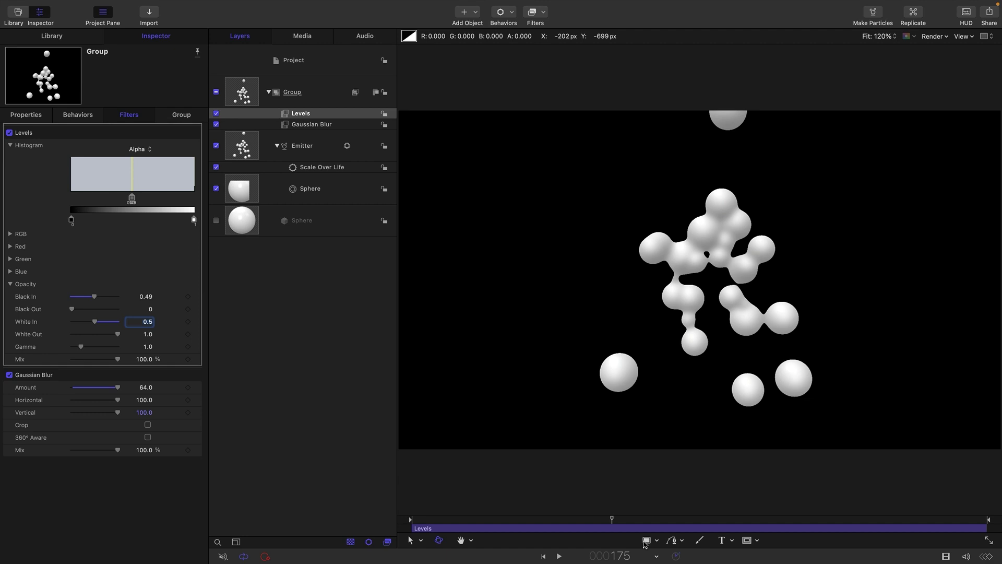
{"action": "left_click_drag", "start_coordinate": [617, 519], "coordinate": [638, 521]}
{"action": "left_click", "coordinate": [51, 37]}
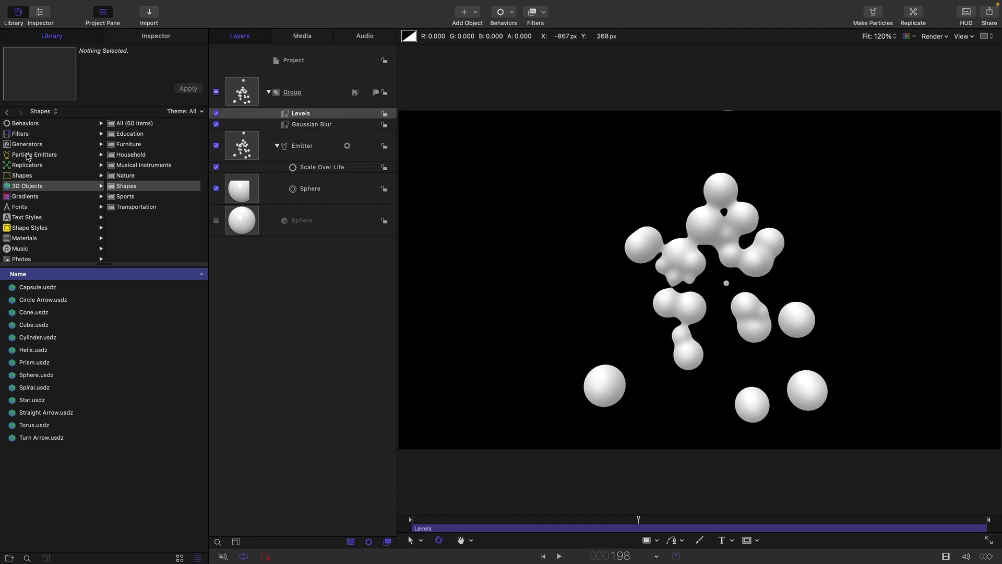
{"action": "left_click", "coordinate": [26, 145]}
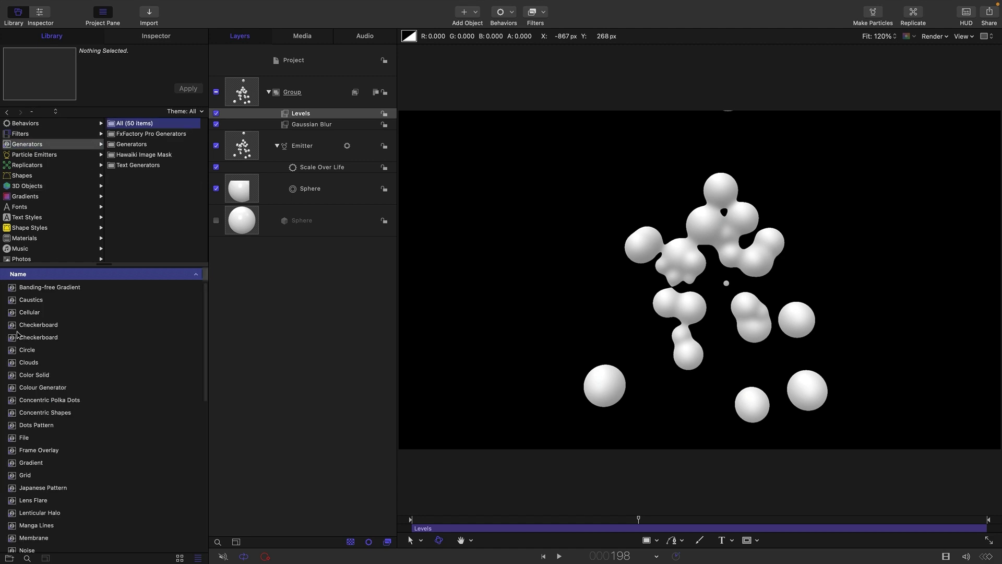
{"action": "left_click_drag", "start_coordinate": [17, 376], "coordinate": [245, 231]}
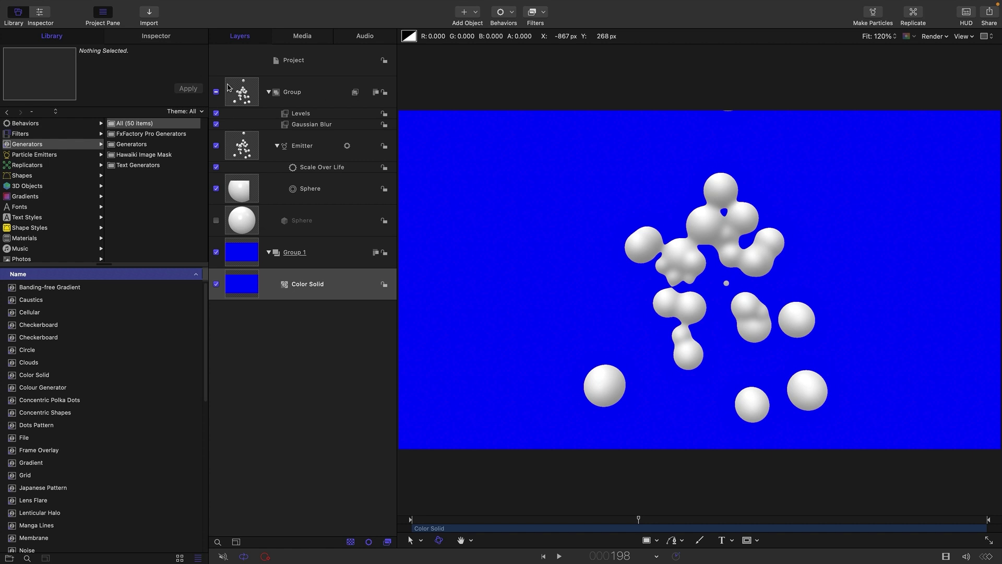
{"action": "left_click", "coordinate": [256, 94]}
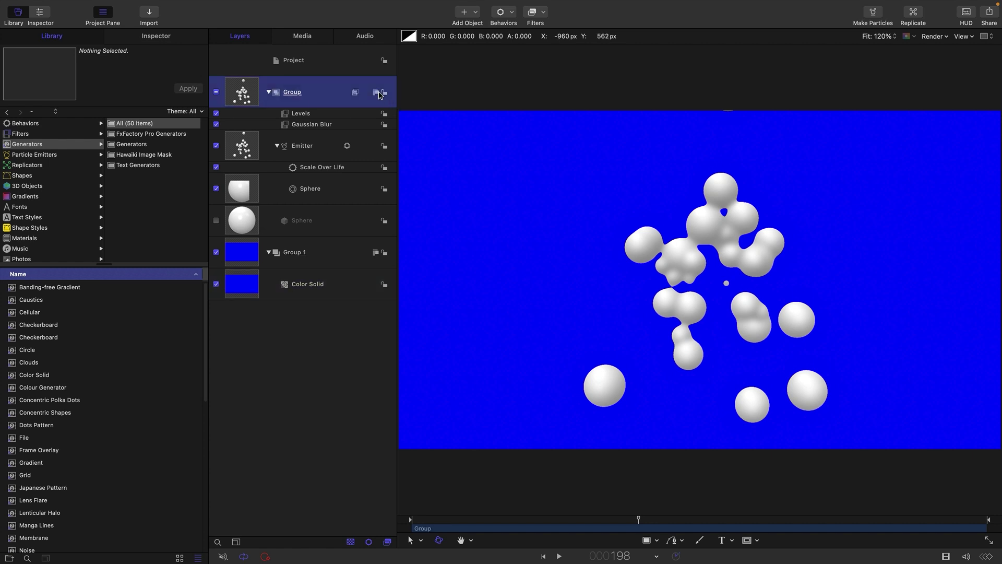
{"action": "left_click", "coordinate": [378, 93]}
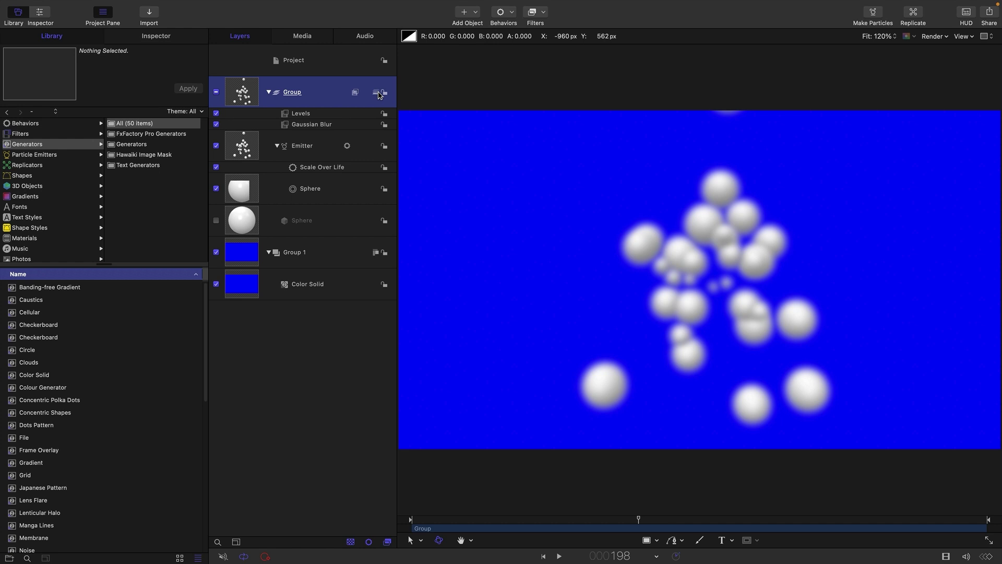
{"action": "left_click", "coordinate": [376, 94]}
{"action": "left_click", "coordinate": [376, 93]}
{"action": "left_click", "coordinate": [377, 94]}
{"action": "left_click", "coordinate": [377, 93]}
{"action": "left_click", "coordinate": [376, 94]}
{"action": "left_click", "coordinate": [377, 93]}
{"action": "left_click", "coordinate": [377, 94]}
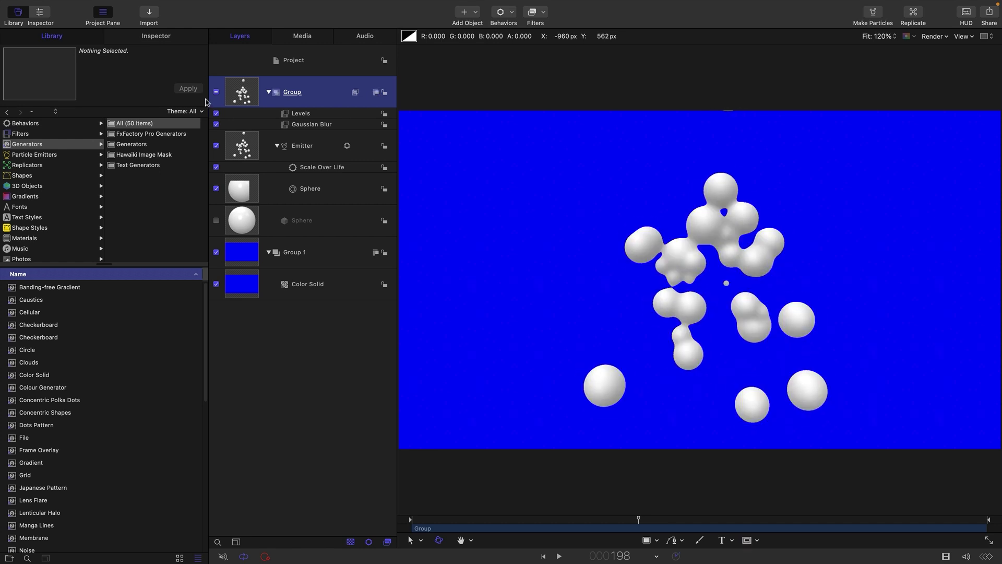
Nest the metaball group inside a new 3D Group 2 and begin adding a light
{"action": "mouse_move", "coordinate": [114, 3]}
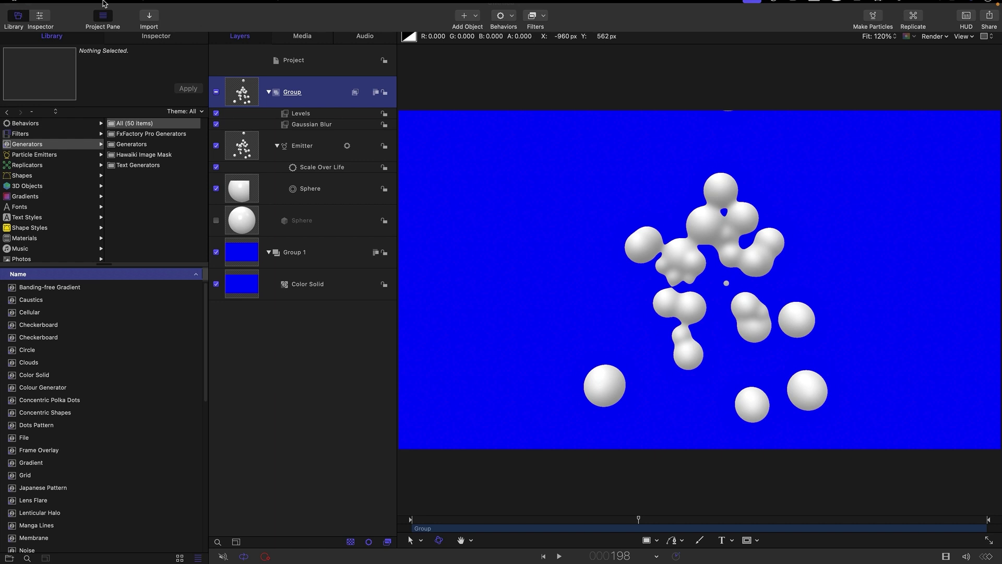
{"action": "left_click", "coordinate": [144, 6]}
{"action": "left_click", "coordinate": [274, 102]}
{"action": "key", "text": "super+shift+g"}
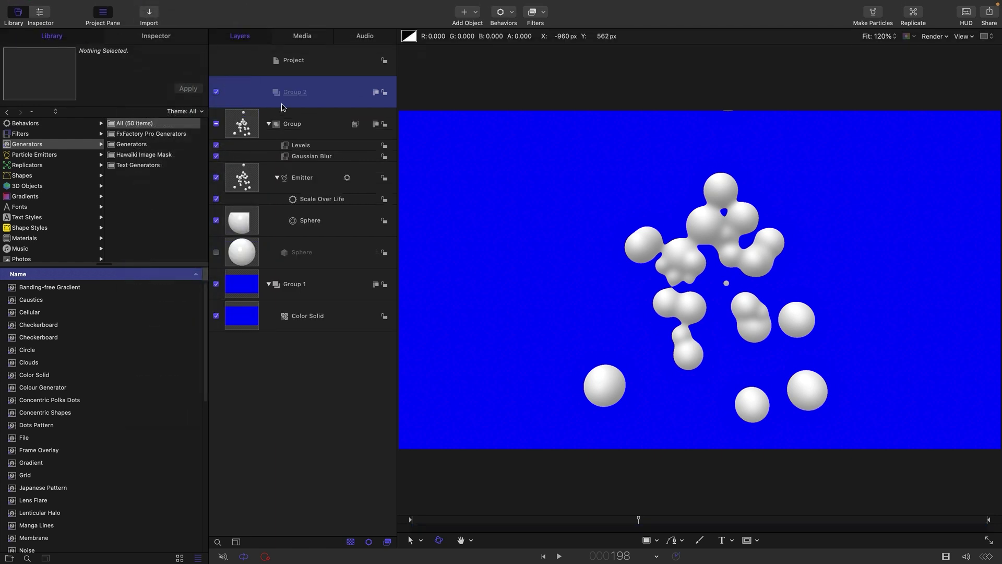
{"action": "left_click_drag", "start_coordinate": [244, 128], "coordinate": [314, 95]}
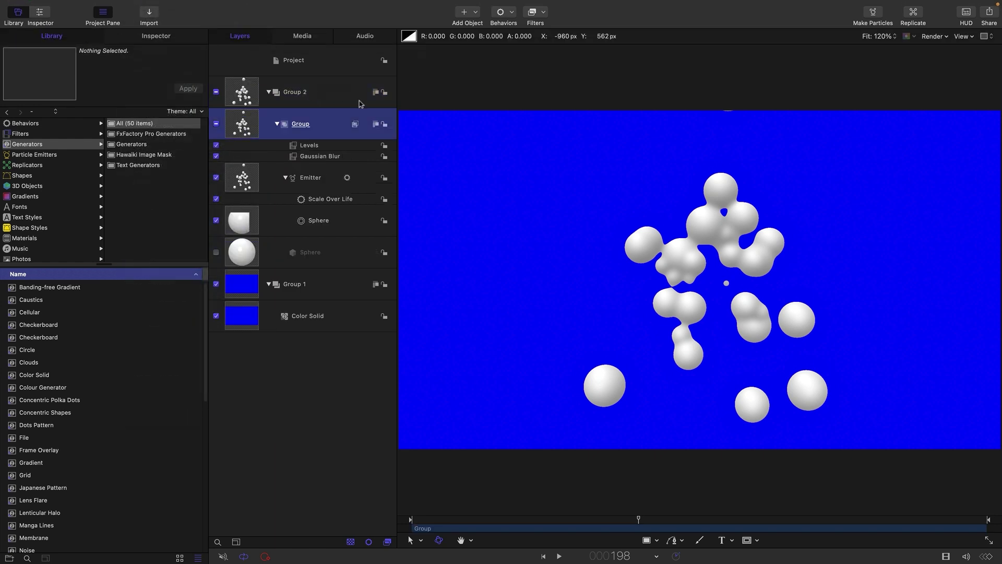
{"action": "left_click", "coordinate": [375, 93]}
{"action": "left_click", "coordinate": [477, 13]}
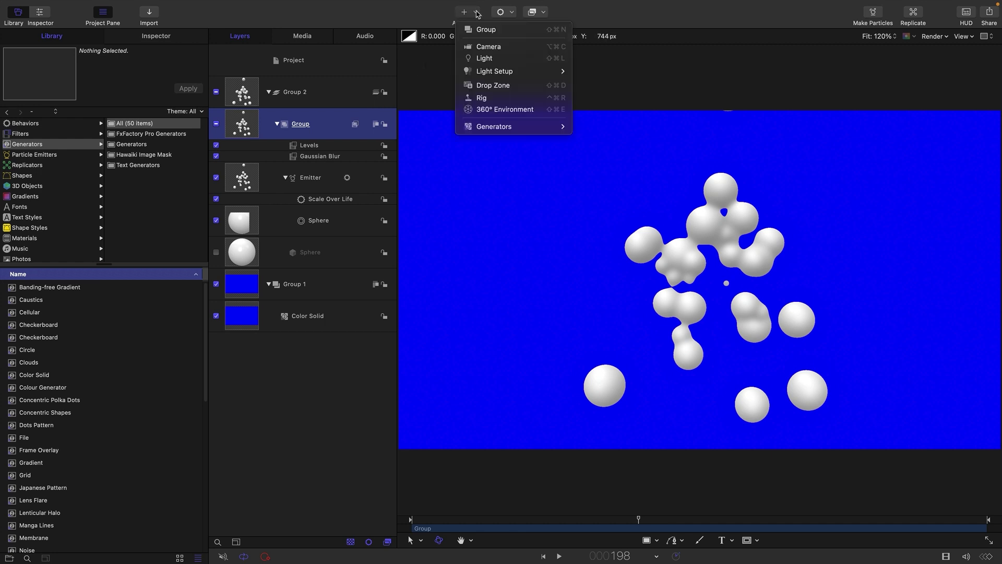
Add a Light and set its intensity to 500%
{"action": "left_click", "coordinate": [488, 61]}
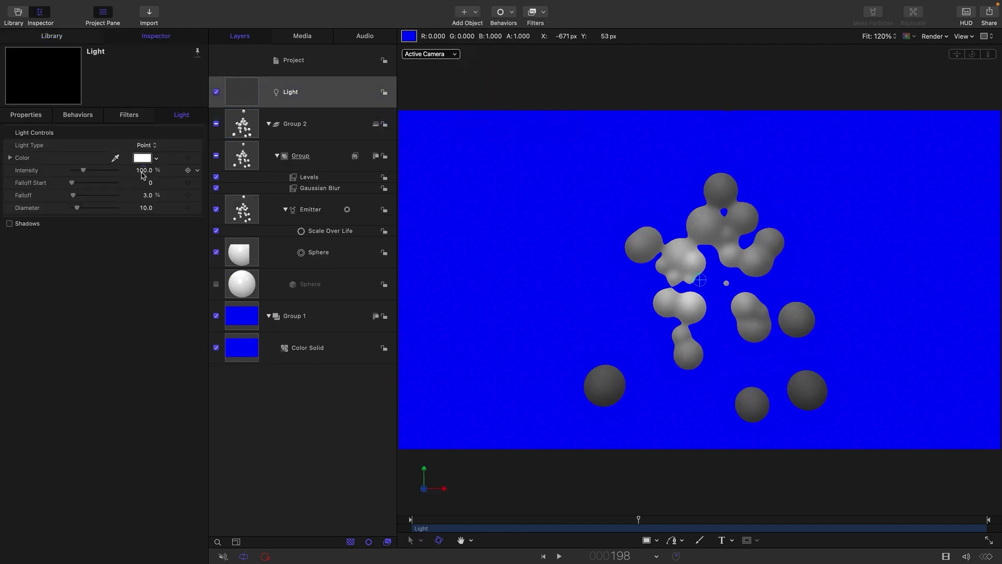
{"action": "left_click", "coordinate": [145, 171]}
{"action": "type", "text": "500"}
{"action": "key", "text": "Return"}
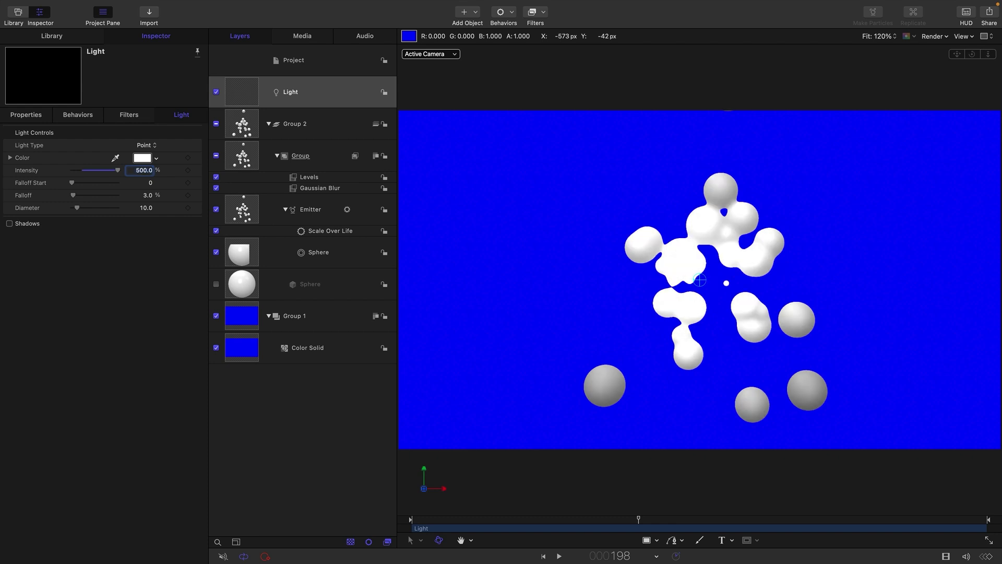
Move the light to position X -2000 and Z 1000
{"action": "left_click", "coordinate": [28, 116]}
{"action": "left_click", "coordinate": [10, 145]}
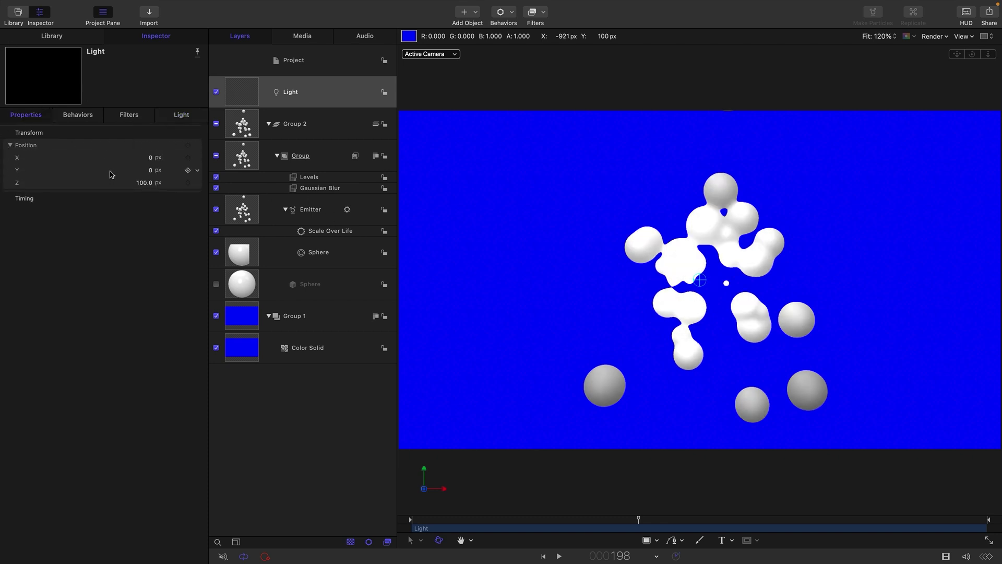
{"action": "left_click", "coordinate": [152, 158]}
{"action": "type", "text": "-2000"}
{"action": "key", "text": "Return"}
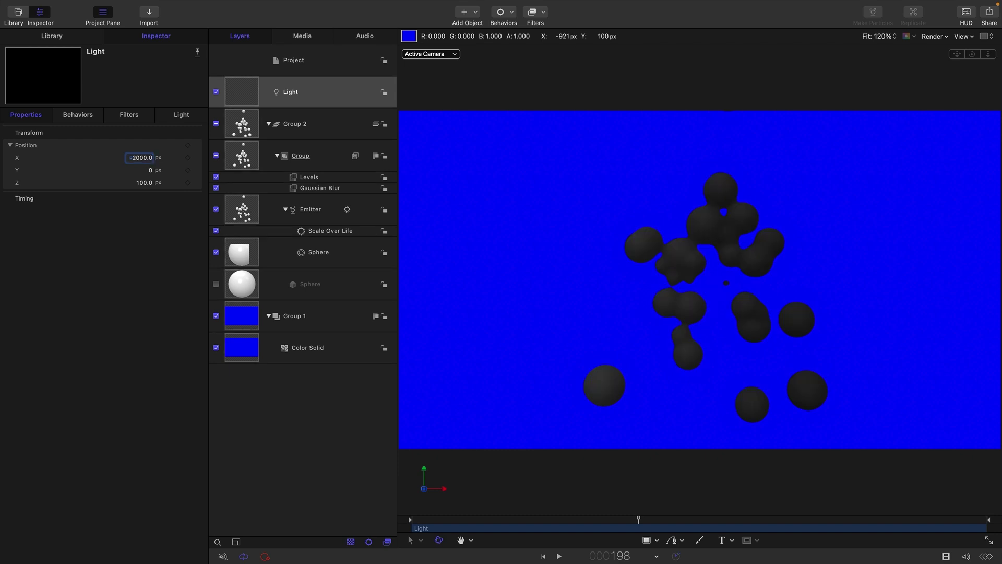
{"action": "left_click", "coordinate": [145, 184]}
{"action": "type", "text": "1000"}
{"action": "key", "text": "Return"}
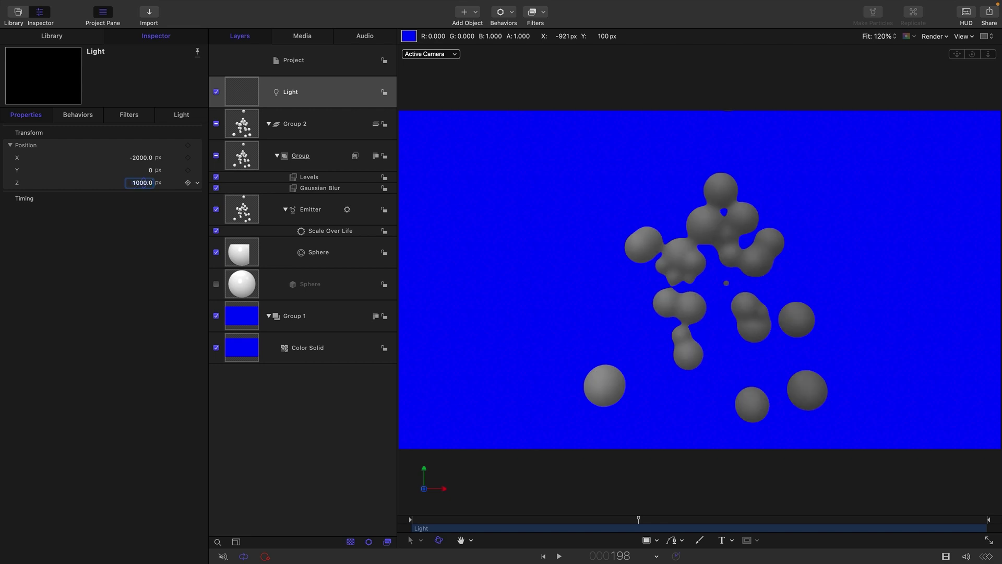
Lower the light's falloff to 1.0
{"action": "left_click", "coordinate": [187, 118]}
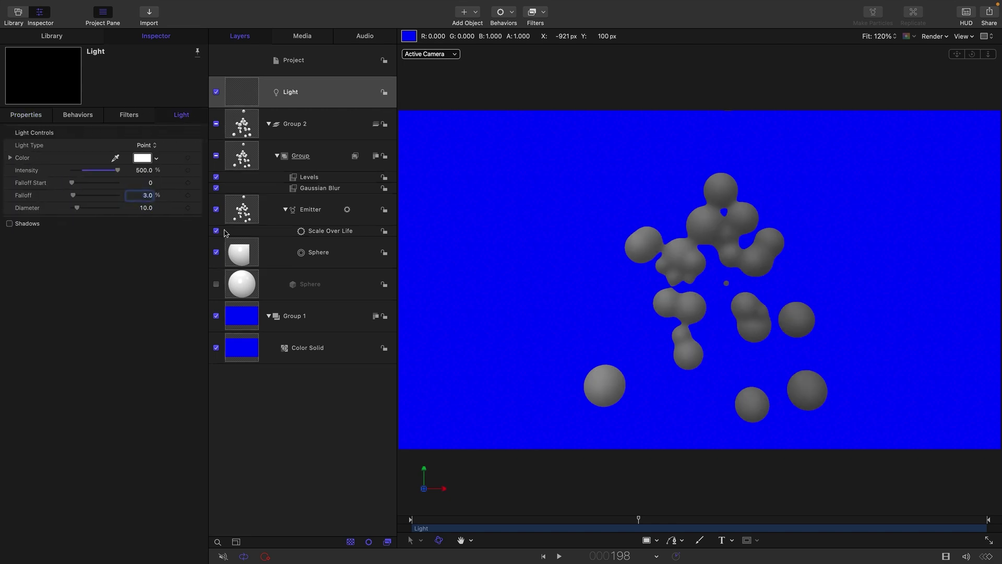
{"action": "type", "text": "1"}
{"action": "key", "text": "Return"}
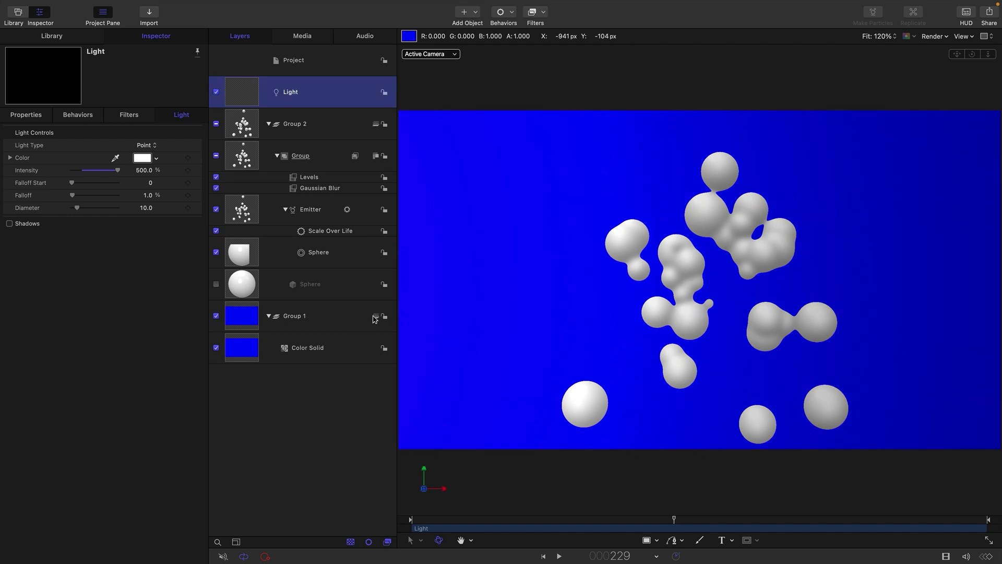
Select the background Color Solid and pick a muted purple from its colour swatch
{"action": "left_click", "coordinate": [261, 347]}
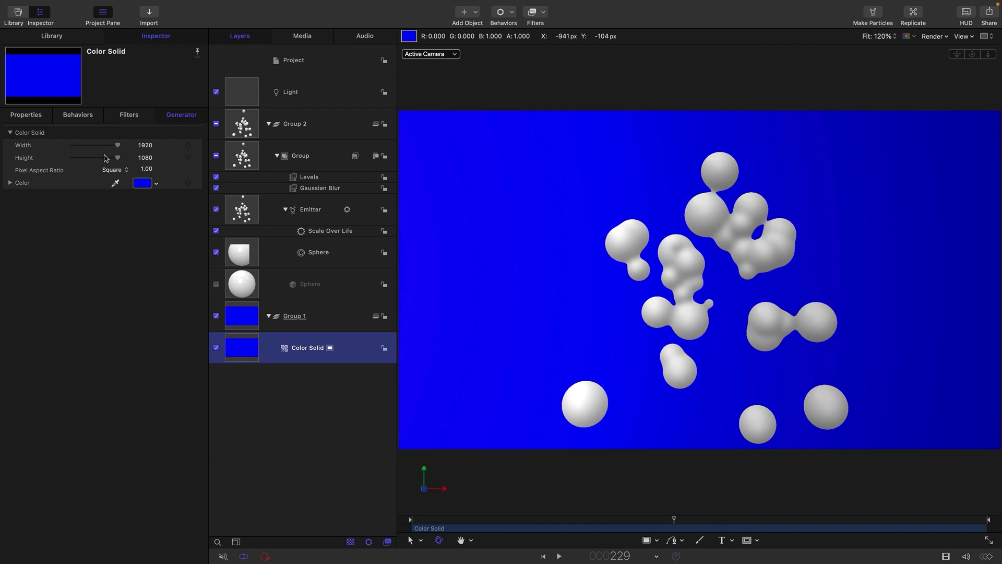
{"action": "left_click", "coordinate": [140, 181]}
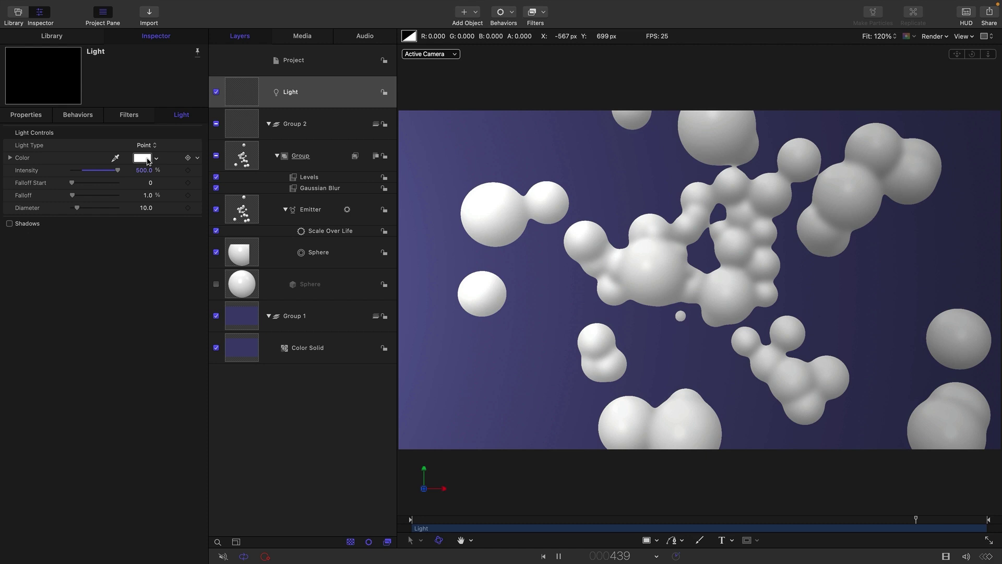
Tint the light pale cream (hue 48°, saturation 22%), then stop playback
{"action": "left_click", "coordinate": [147, 160]}
{"action": "left_click_drag", "start_coordinate": [271, 291], "coordinate": [289, 290]}
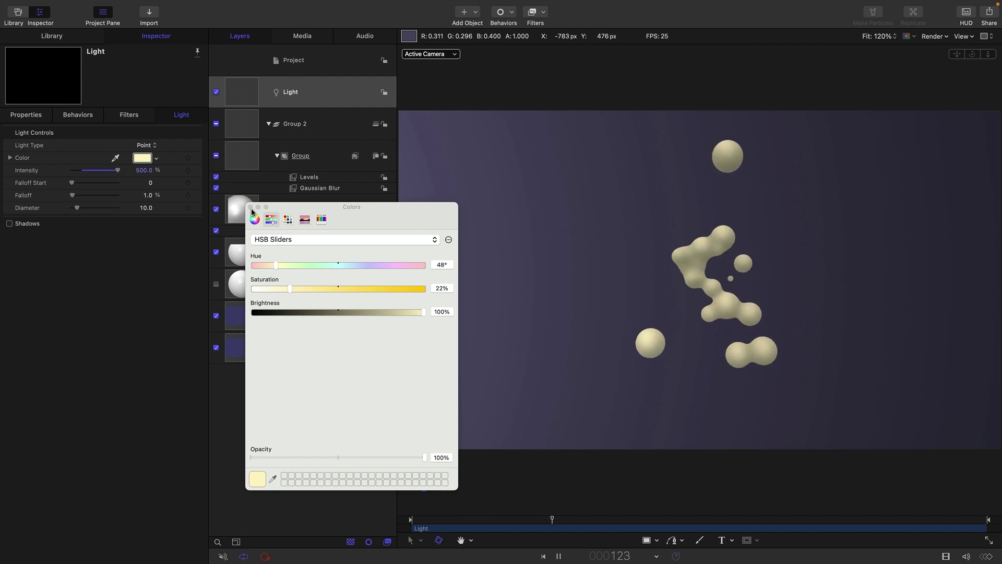
{"action": "left_click", "coordinate": [251, 208]}
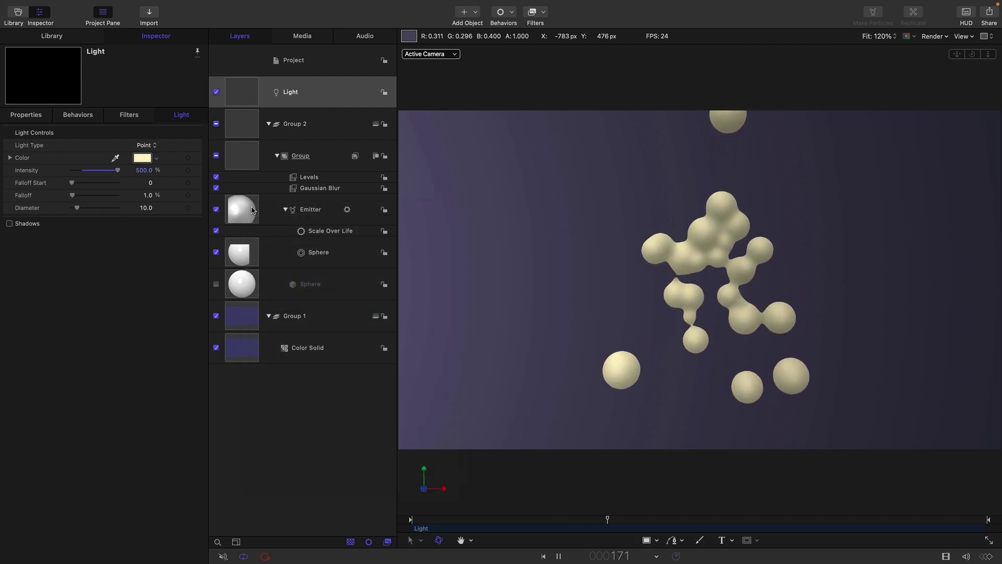
{"action": "key", "text": "space"}
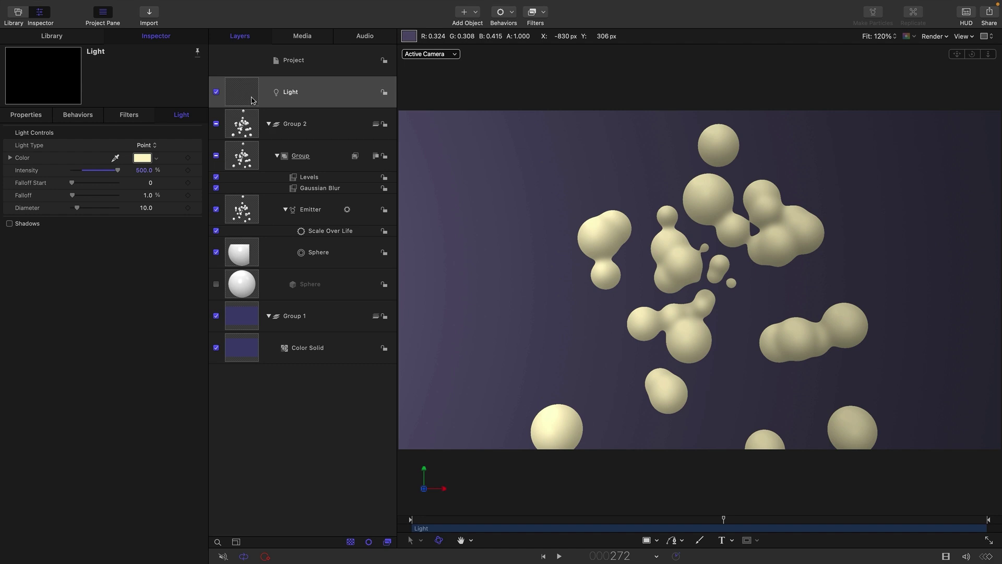
{"action": "left_click", "coordinate": [245, 284]}
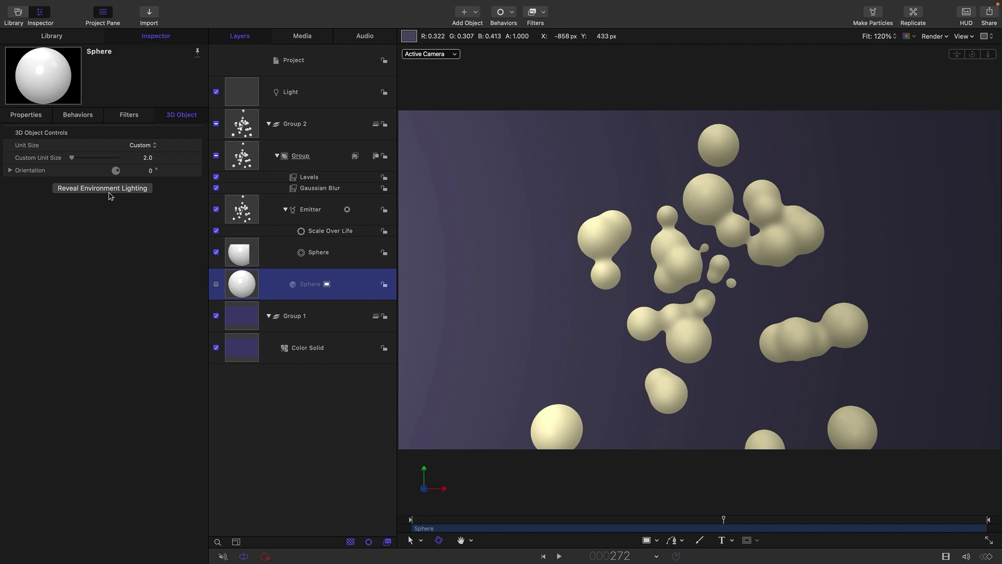
{"action": "left_click", "coordinate": [102, 188]}
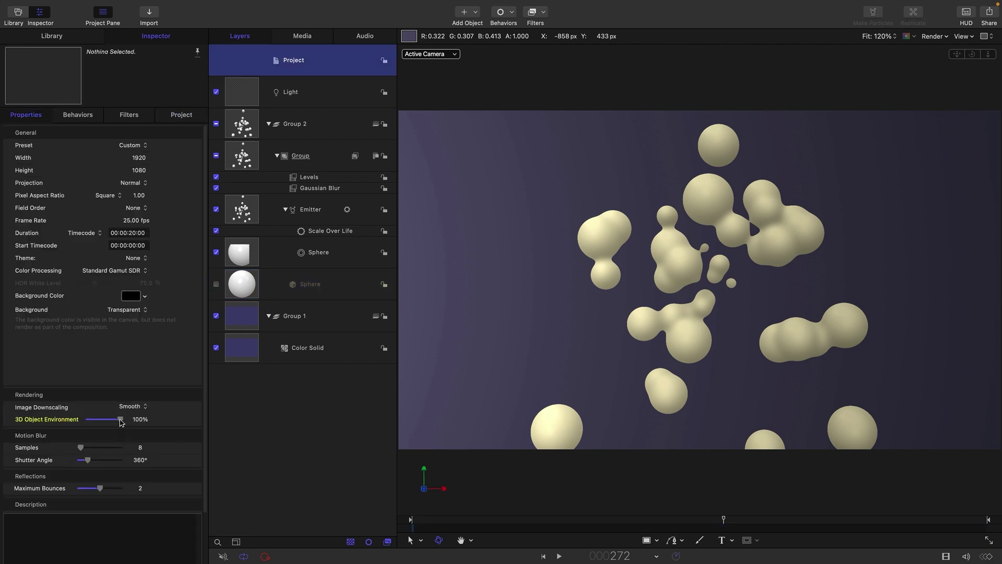
{"action": "left_click_drag", "start_coordinate": [120, 420], "coordinate": [47, 419]}
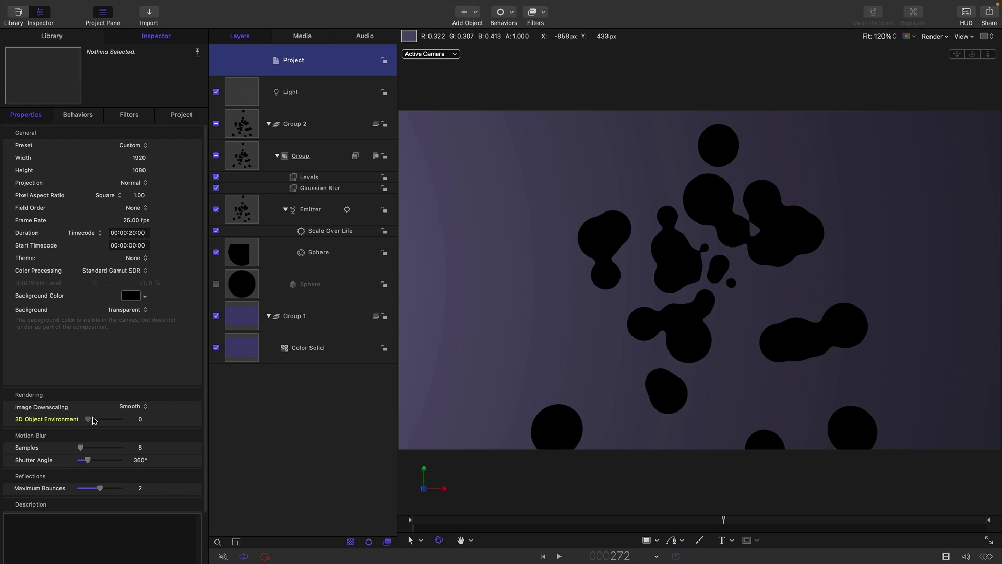
{"action": "left_click_drag", "start_coordinate": [94, 421], "coordinate": [147, 426]}
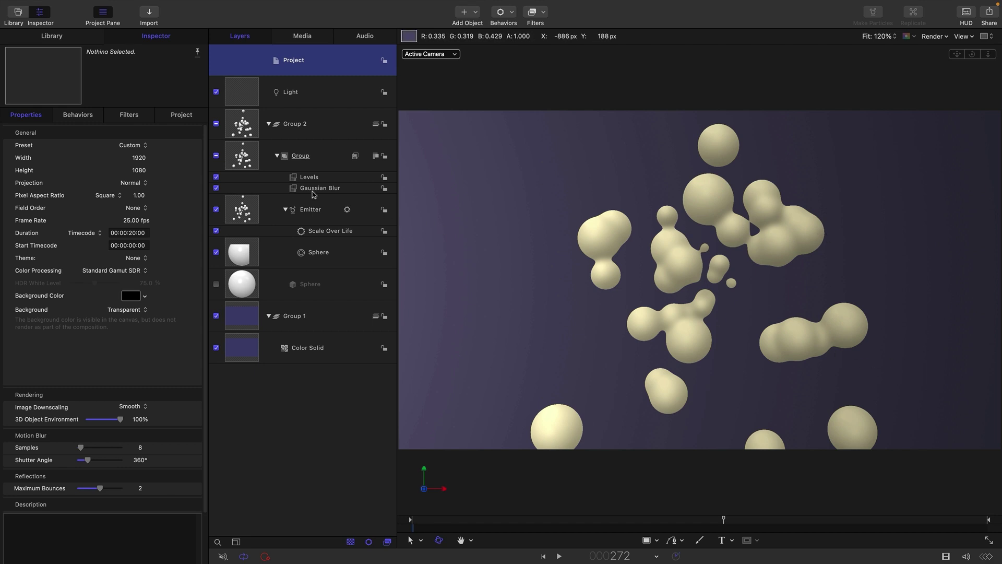
{"action": "left_click", "coordinate": [243, 122]}
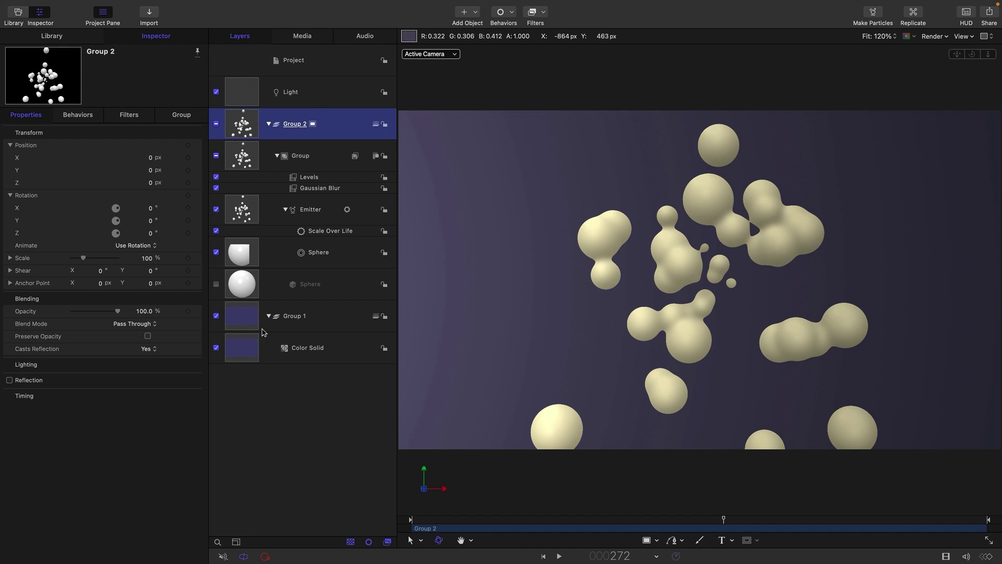
Hide the purple background group, reset Group 2's Y rotation to 0°, and select the inner Group
{"action": "left_click", "coordinate": [216, 316]}
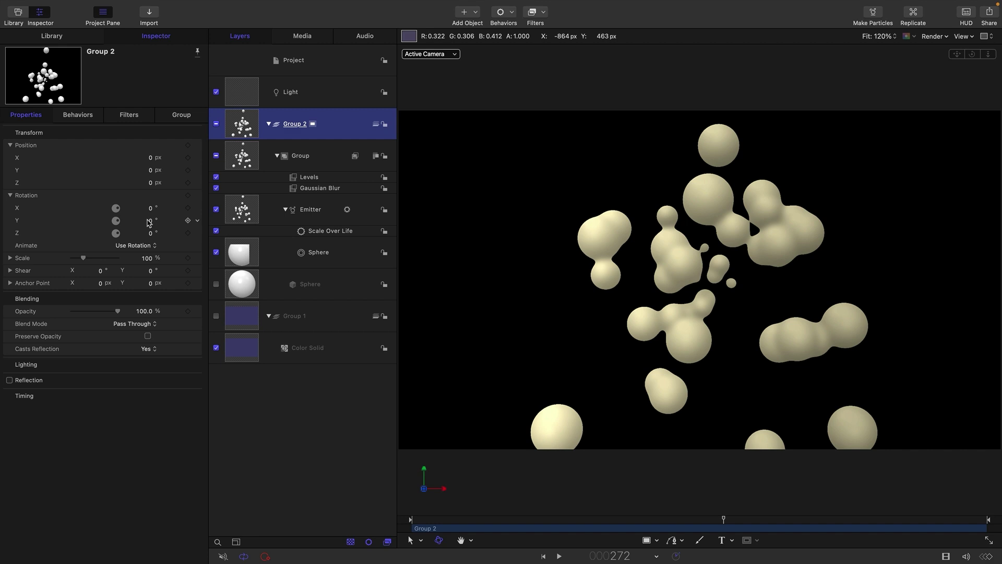
{"action": "left_click_drag", "start_coordinate": [151, 224], "coordinate": [191, 220]}
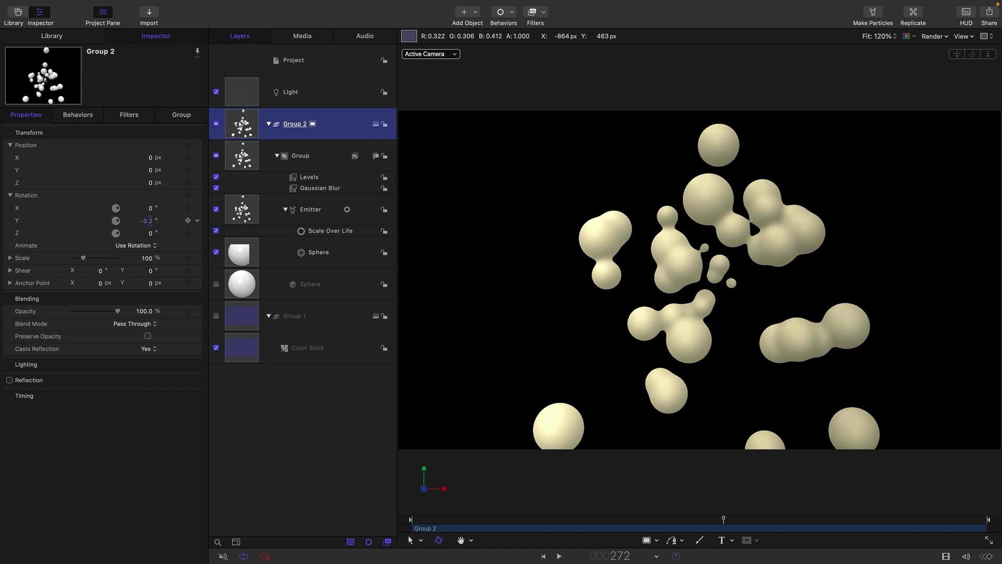
{"action": "left_click", "coordinate": [151, 223]}
{"action": "type", "text": "0"}
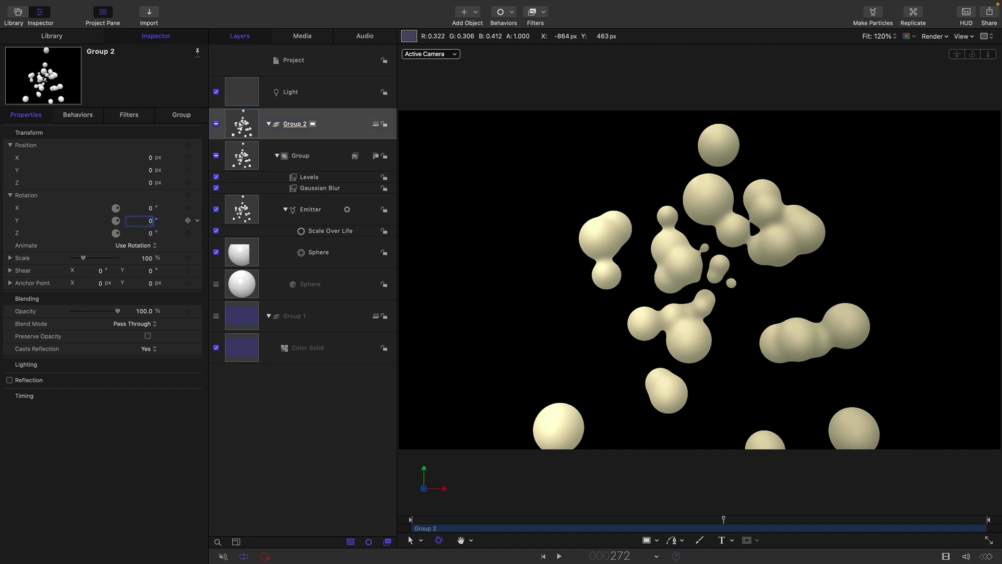
{"action": "key", "text": "Return"}
{"action": "left_click", "coordinate": [234, 156]}
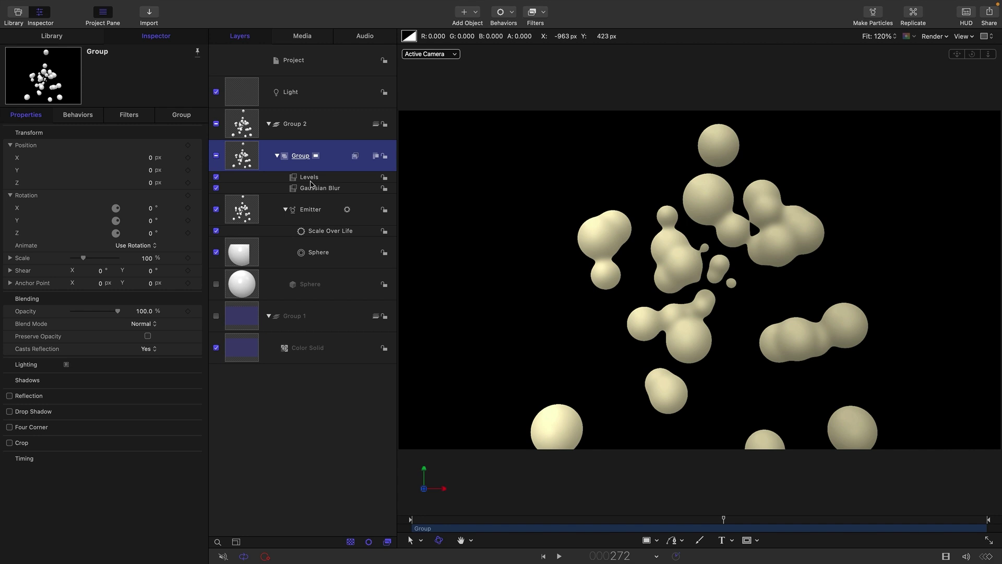
Move the Levels and Gaussian Blur filters onto Group 2 and flatten Group 2
{"action": "left_click", "coordinate": [311, 180]}
{"action": "left_click", "coordinate": [316, 190], "text": "shift"}
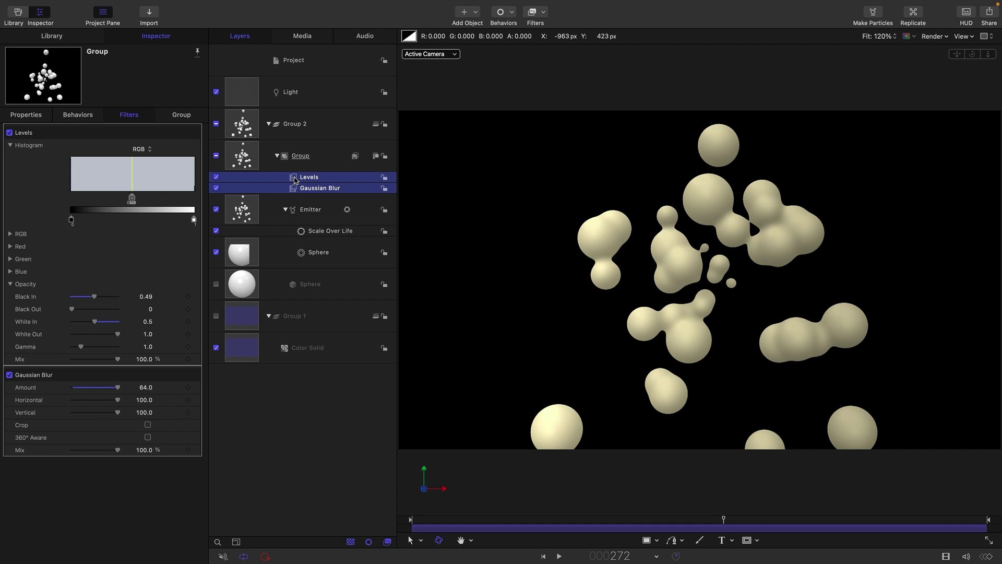
{"action": "left_click_drag", "start_coordinate": [295, 180], "coordinate": [243, 123]}
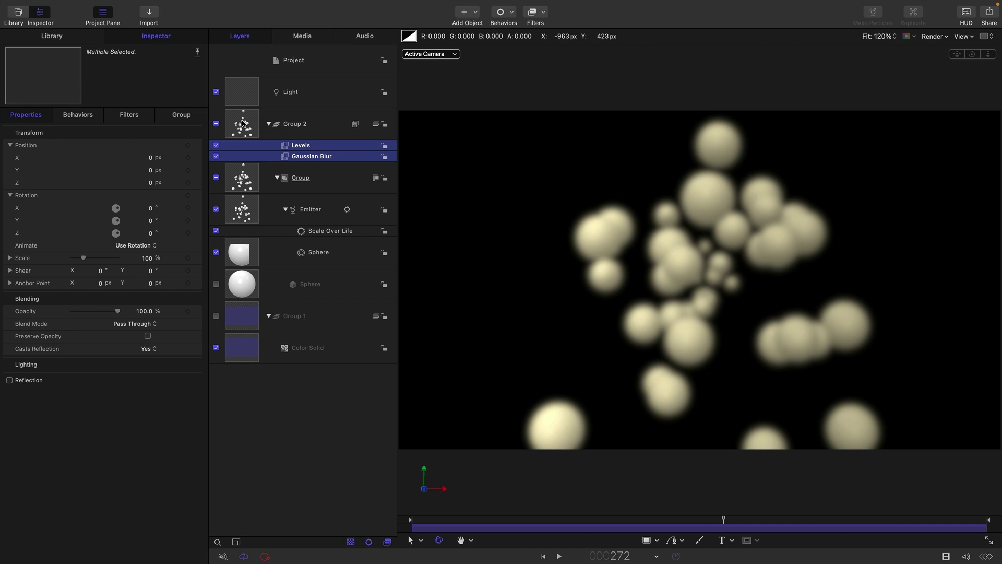
{"action": "left_click", "coordinate": [193, 119]}
{"action": "left_click", "coordinate": [148, 157]}
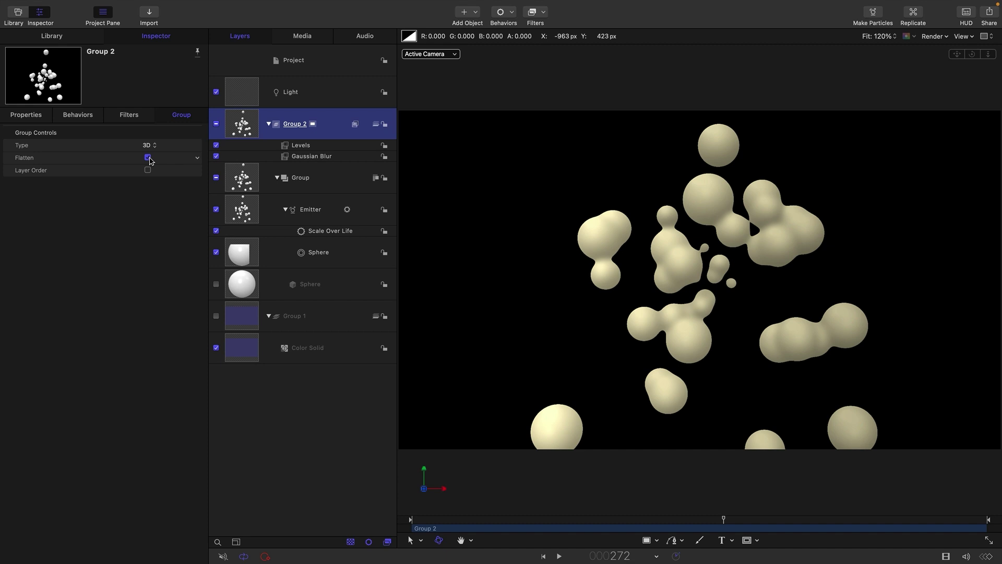
Test Group 2's Y rotation, set it back to 0°, then undo the filter move
{"action": "left_click", "coordinate": [26, 115]}
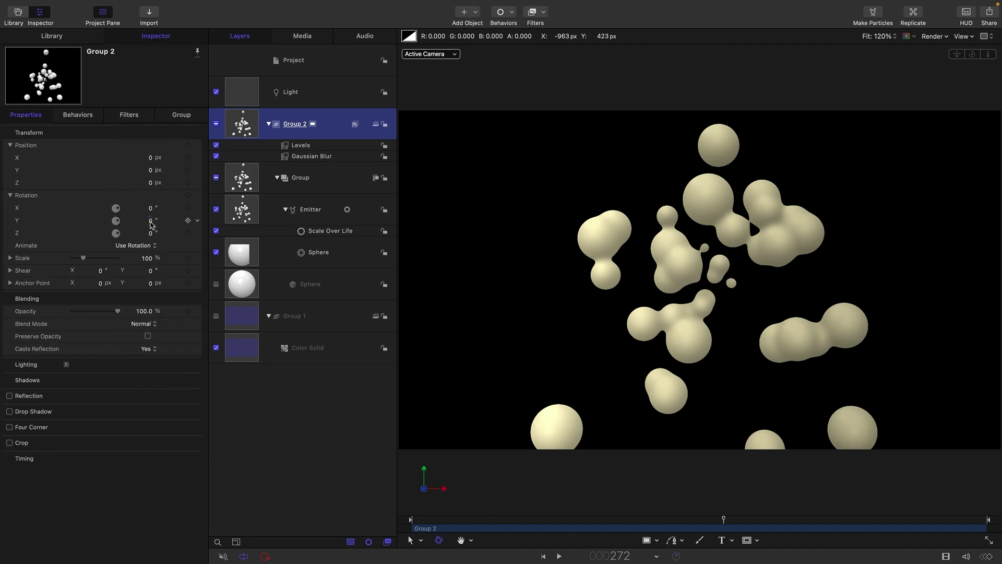
{"action": "left_click_drag", "start_coordinate": [150, 220], "coordinate": [154, 221]}
{"action": "left_click", "coordinate": [148, 222]}
{"action": "type", "text": "0"}
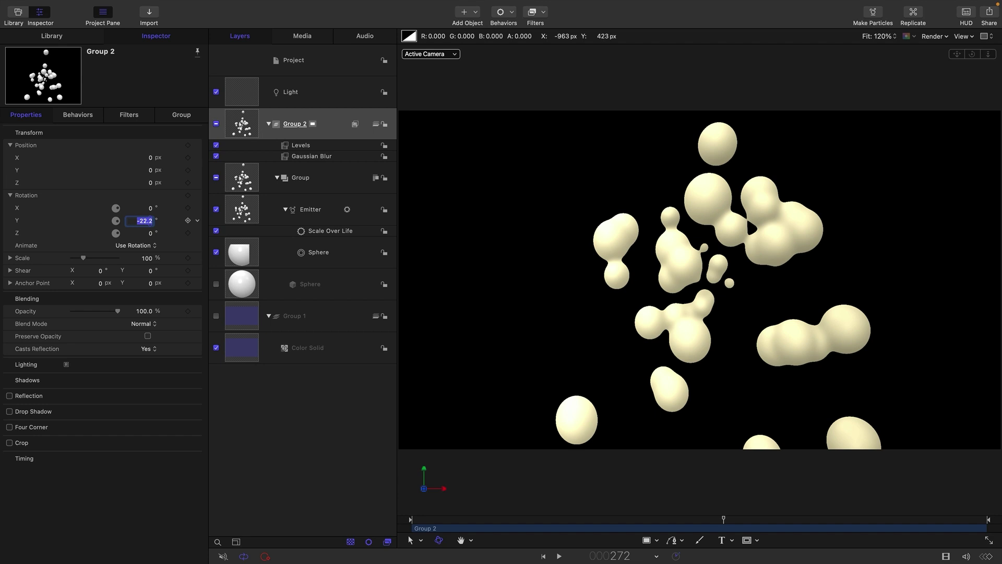
{"action": "key", "text": "Return"}
{"action": "key", "text": "super+z"}
{"action": "key", "text": "super+z"}
{"action": "key", "text": "super+z"}
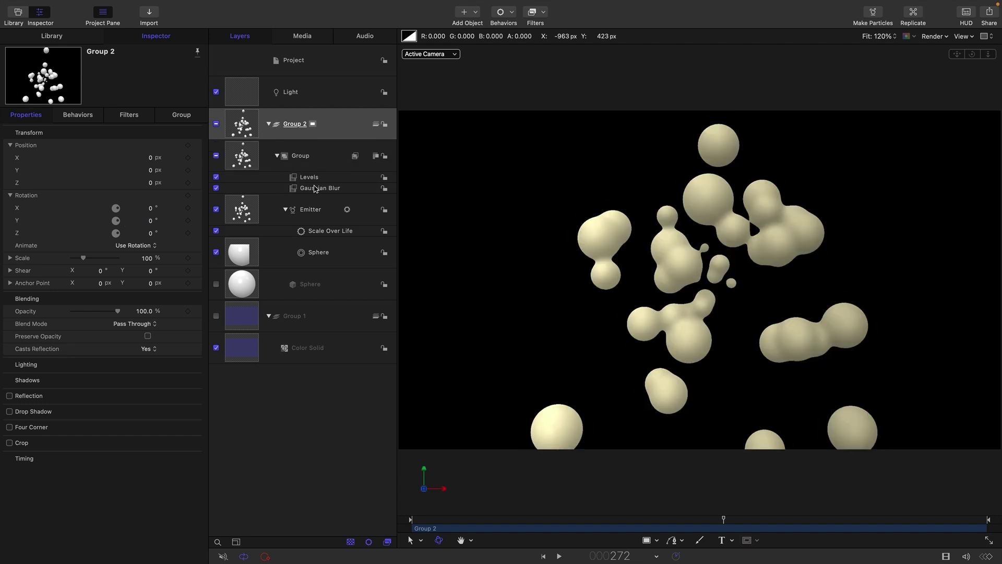
{"action": "left_click", "coordinate": [309, 177]}
Make Group 1's purple background visible again behind the blobs
{"action": "left_click", "coordinate": [315, 188], "text": "shift"}
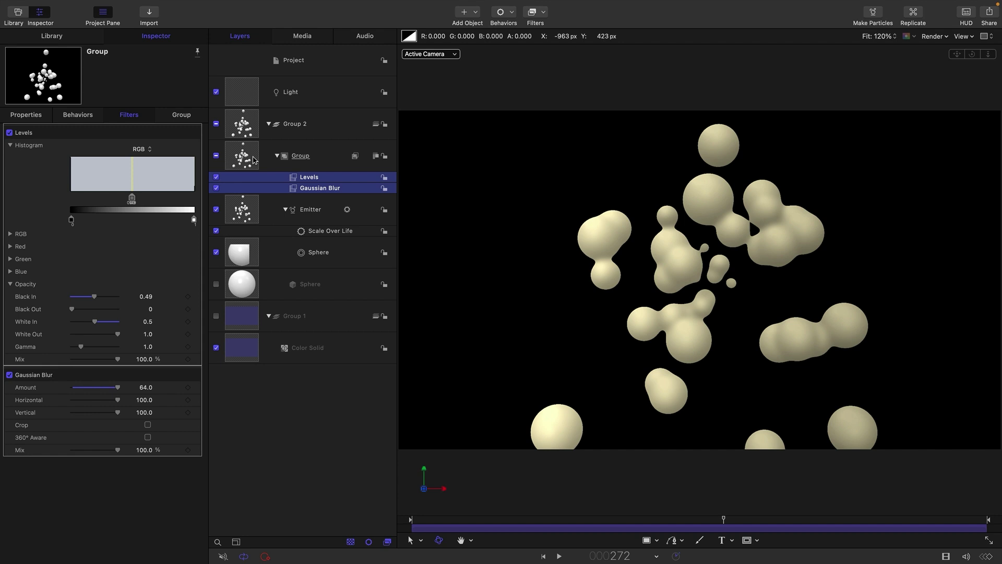
{"action": "left_click", "coordinate": [367, 159]}
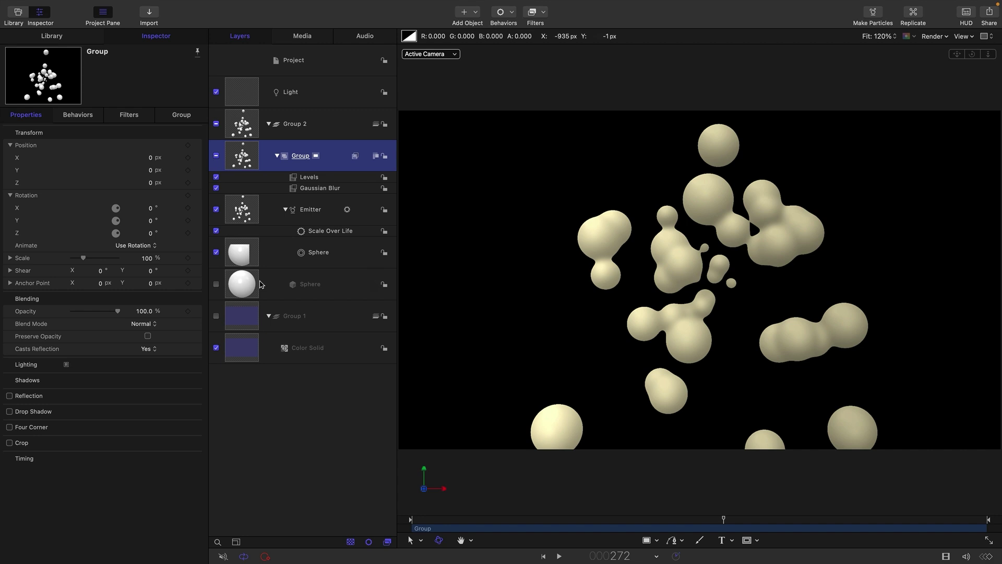
{"action": "left_click", "coordinate": [217, 316]}
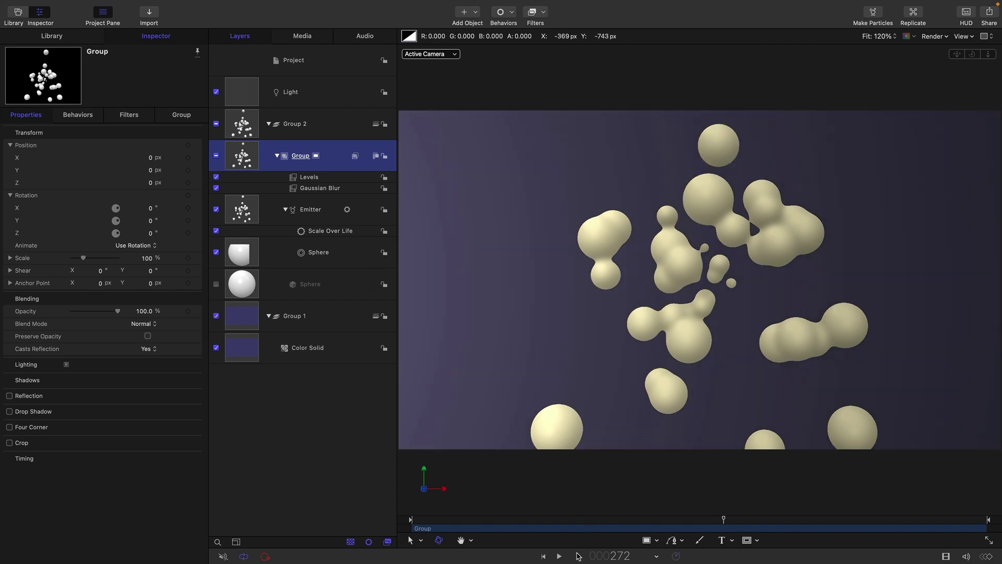
Preview the blob animation by playing and scrubbing through it, then select the inner Group
{"action": "left_click", "coordinate": [560, 556]}
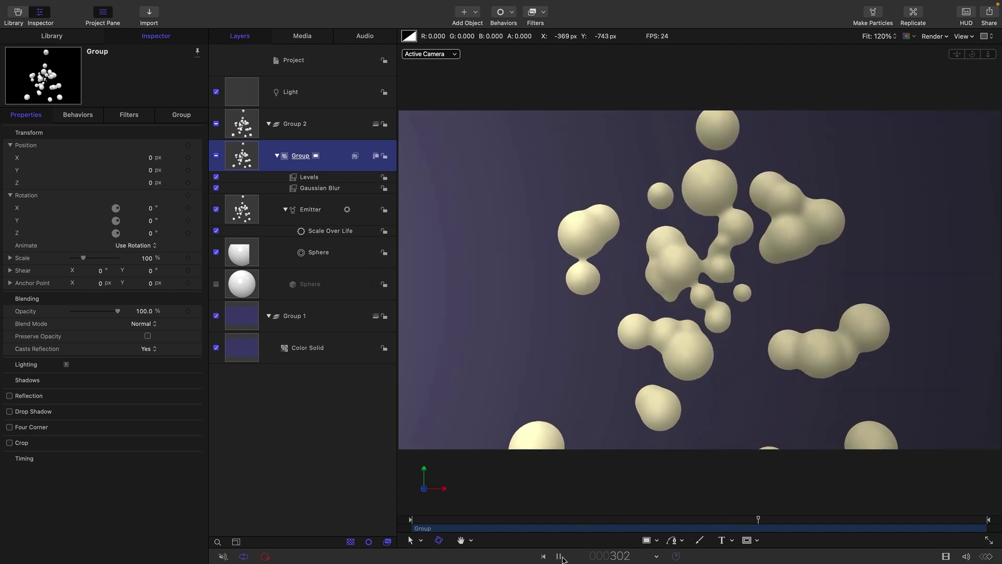
{"action": "left_click", "coordinate": [559, 557]}
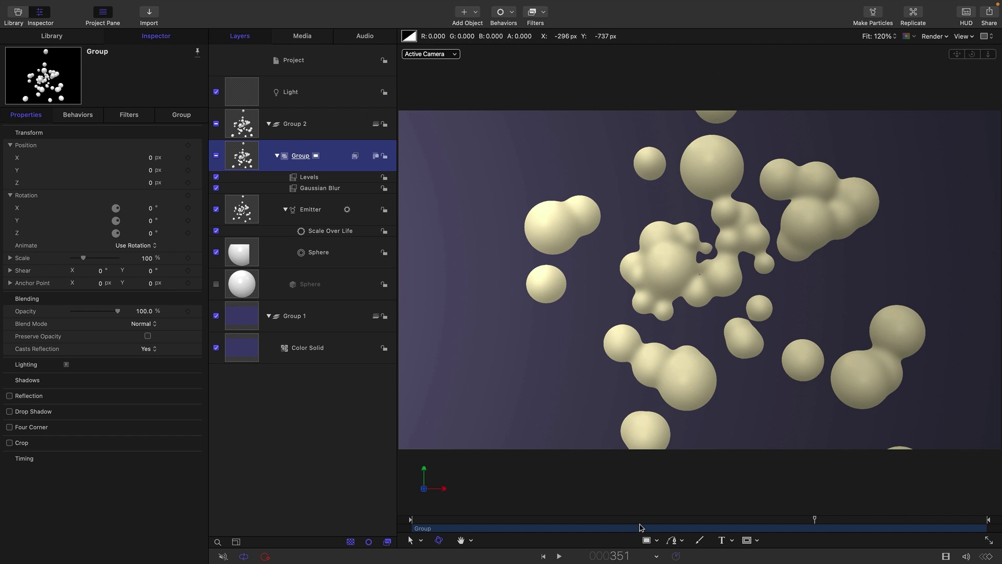
{"action": "left_click_drag", "start_coordinate": [642, 527], "coordinate": [832, 523]}
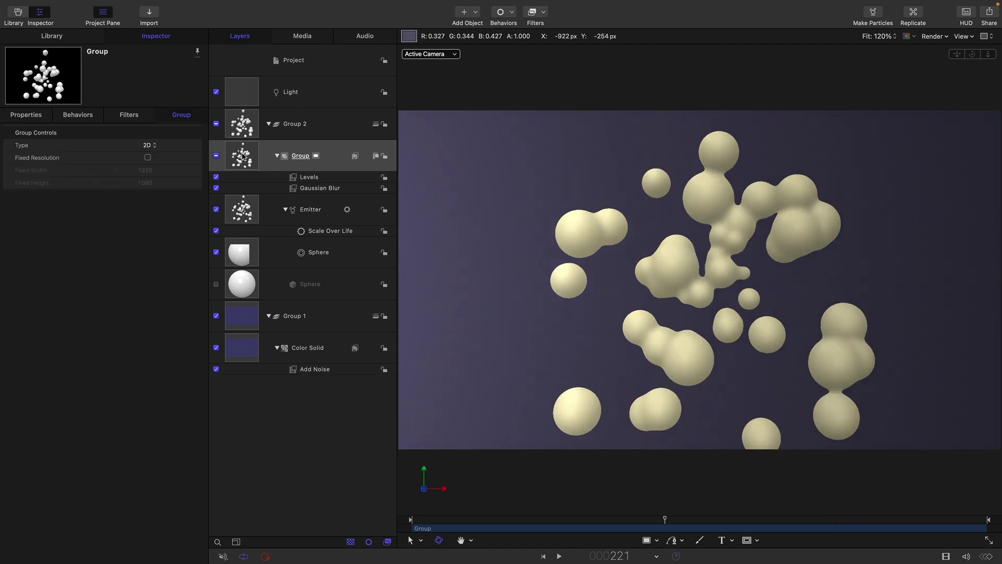
{"action": "left_click", "coordinate": [242, 157]}
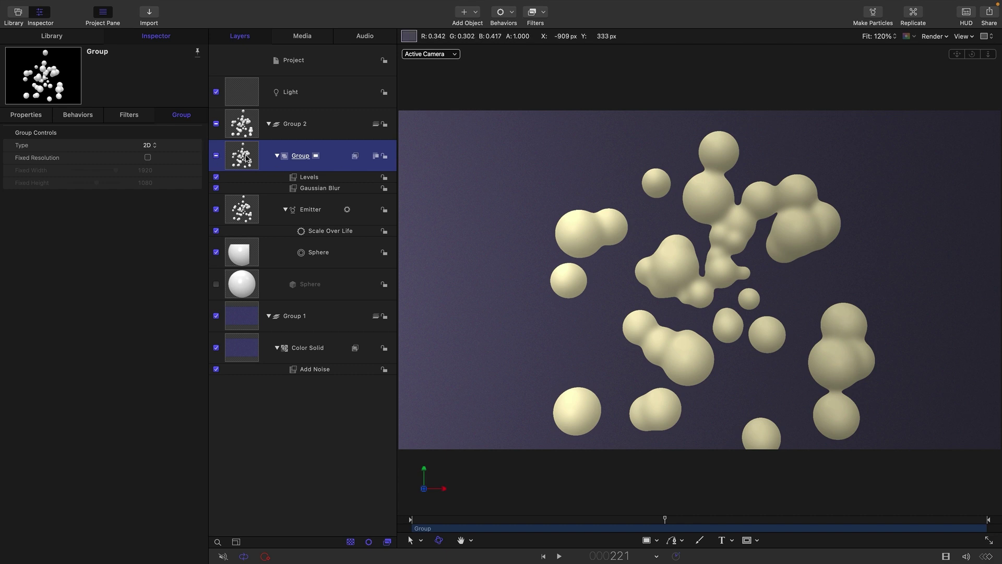
Add Levels 1 to the inner Group, narrowing its RGB input to 0.43–0.94, and preview
{"action": "left_click", "coordinate": [543, 14]}
{"action": "mouse_move", "coordinate": [553, 64]}
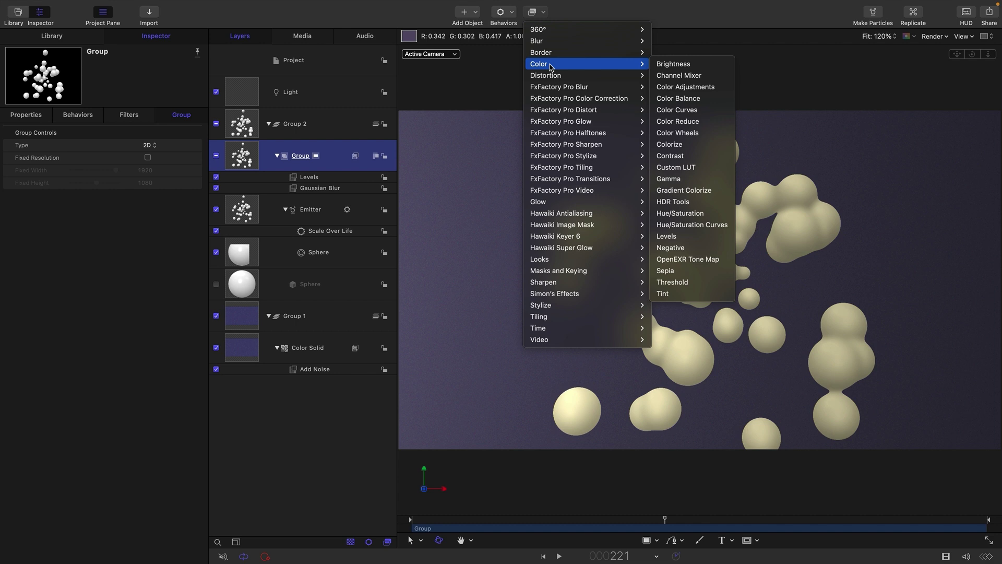
{"action": "left_click", "coordinate": [710, 238]}
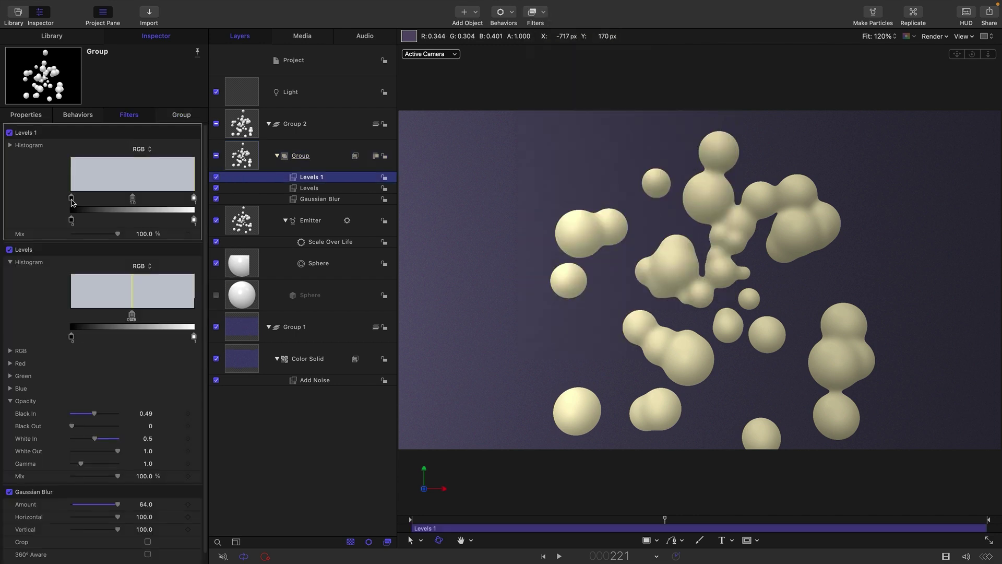
{"action": "left_click_drag", "start_coordinate": [71, 198], "coordinate": [125, 204]}
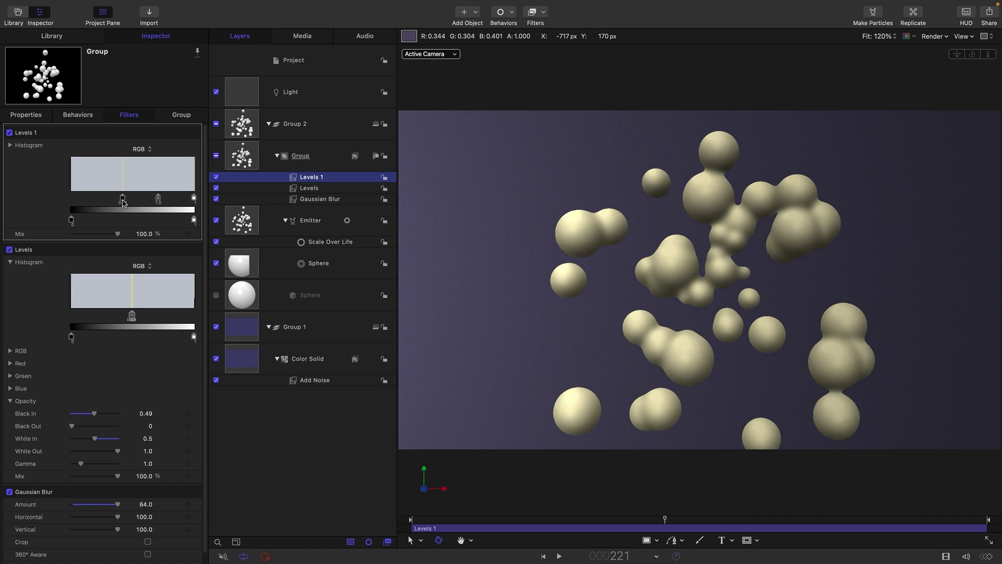
{"action": "left_click_drag", "start_coordinate": [193, 199], "coordinate": [188, 203]}
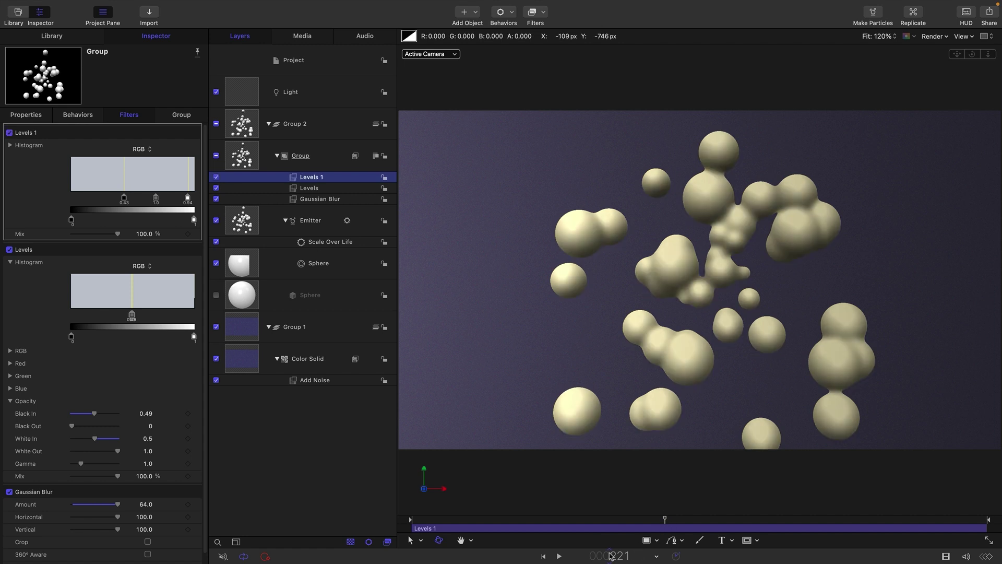
{"action": "left_click", "coordinate": [559, 557]}
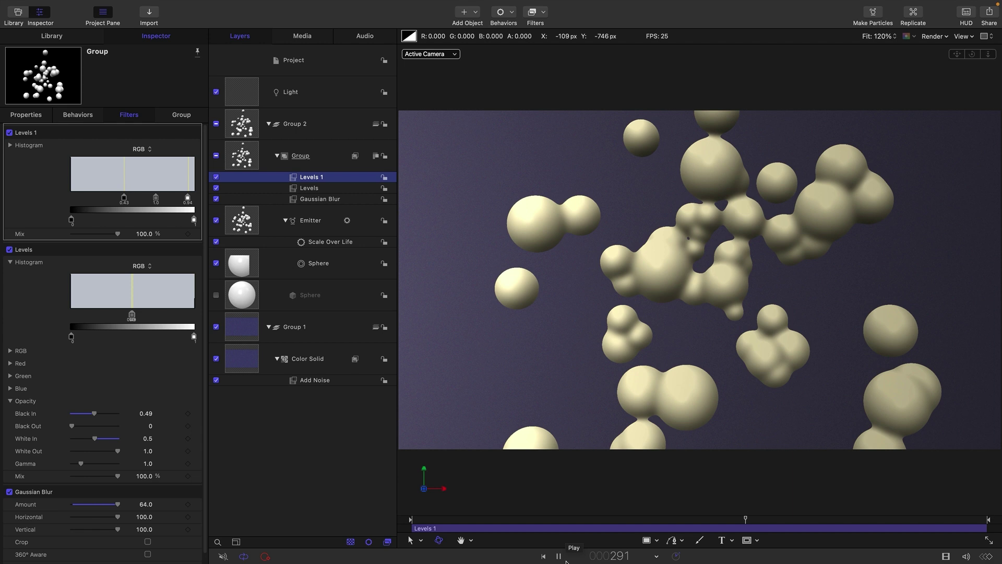
Turn on the inner Group's drop shadow with Blur 100 and Distance 100, comparing off and on
{"action": "key", "text": "space"}
{"action": "left_click", "coordinate": [340, 156]}
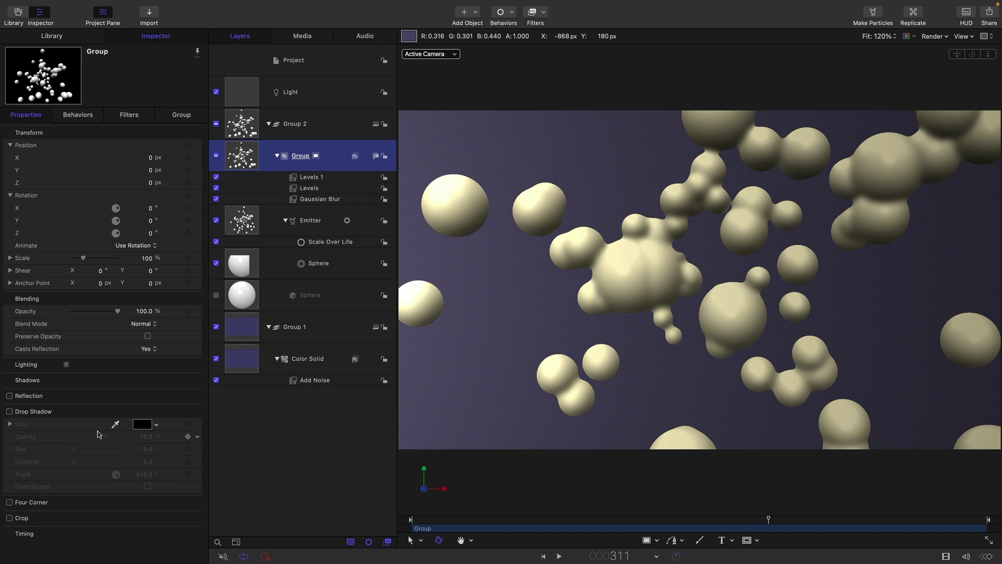
{"action": "left_click", "coordinate": [9, 411]}
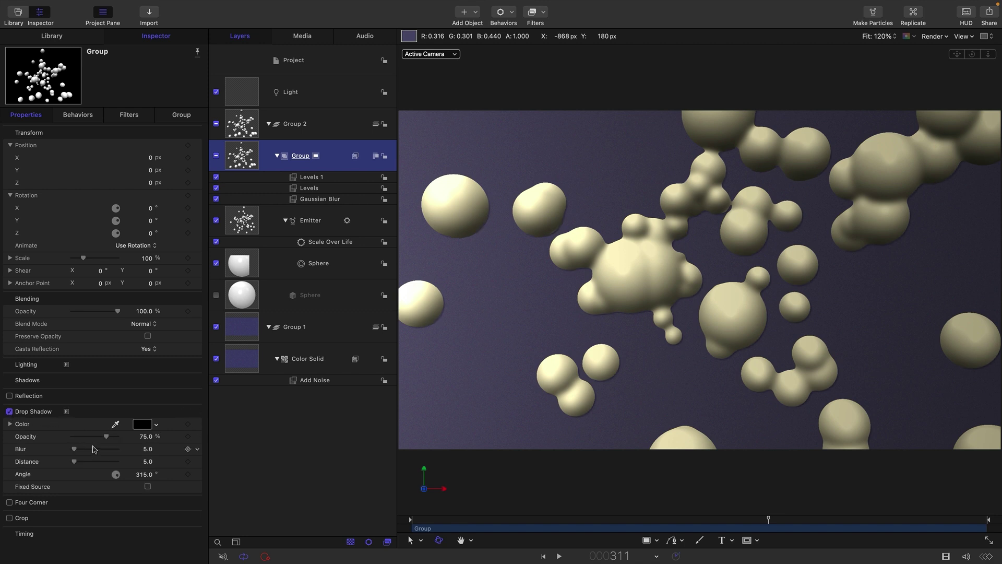
{"action": "left_click_drag", "start_coordinate": [76, 453], "coordinate": [123, 452]}
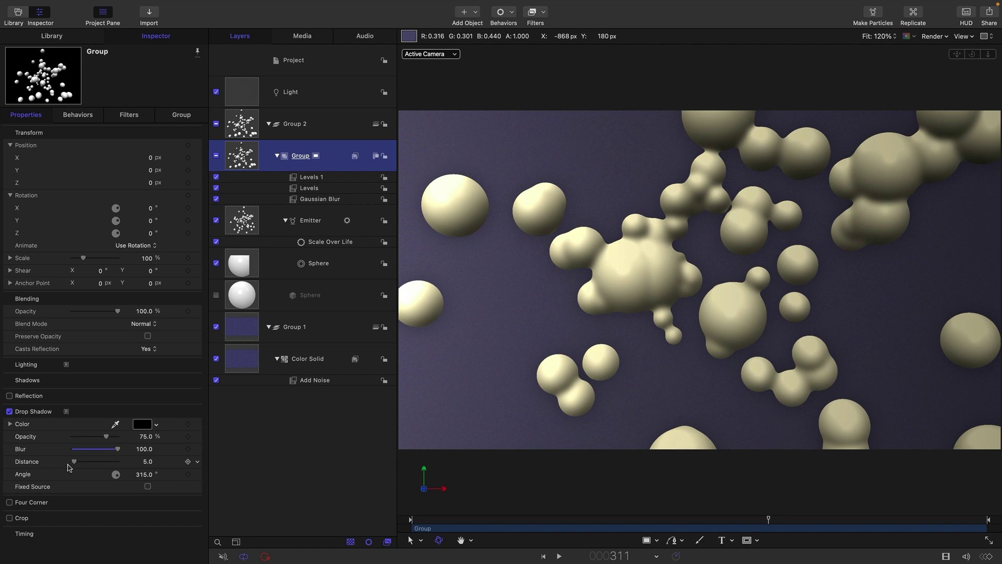
{"action": "left_click_drag", "start_coordinate": [74, 465], "coordinate": [119, 463]}
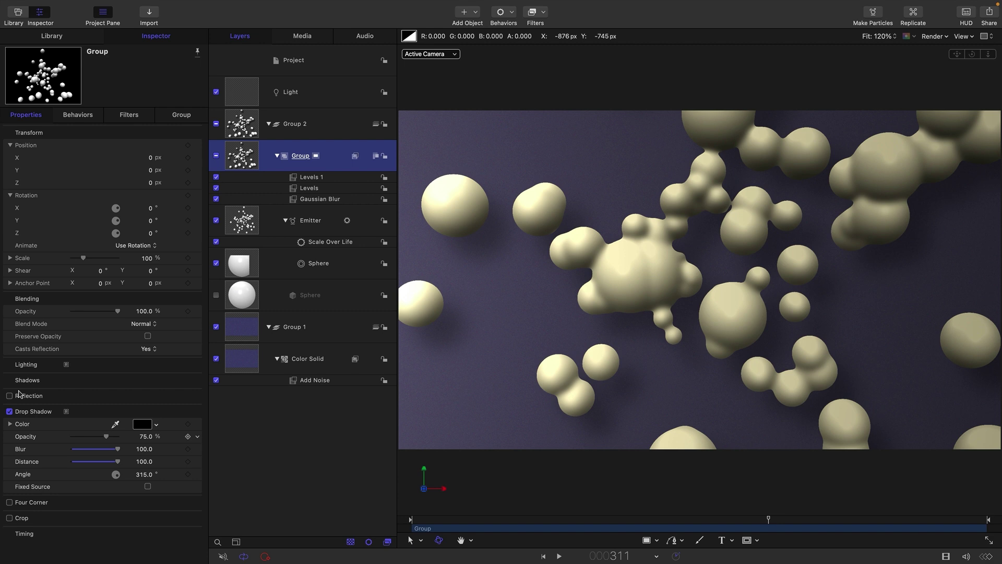
{"action": "left_click", "coordinate": [8, 411]}
{"action": "left_click", "coordinate": [8, 412]}
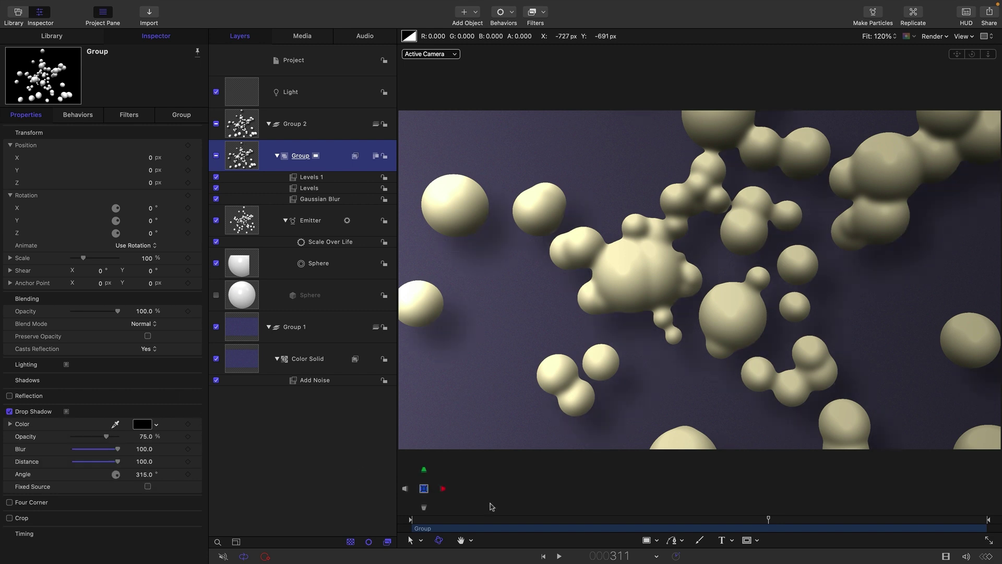